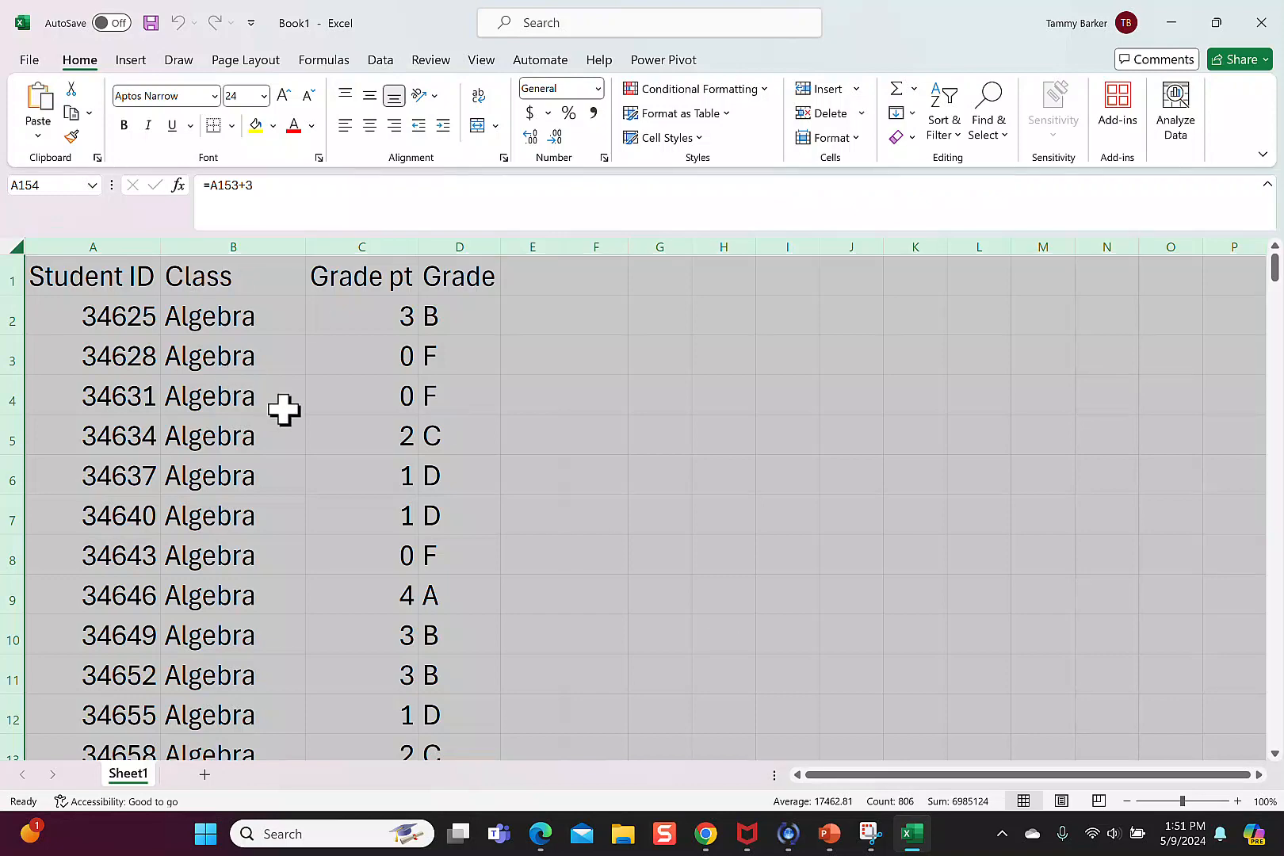
# Look through the student grade records on Sheet1 and inspect the formulas in cells C2 and D2.
pyautogui.scroll(-4, 301, 422)
pyautogui.scroll(-20, 302, 422)
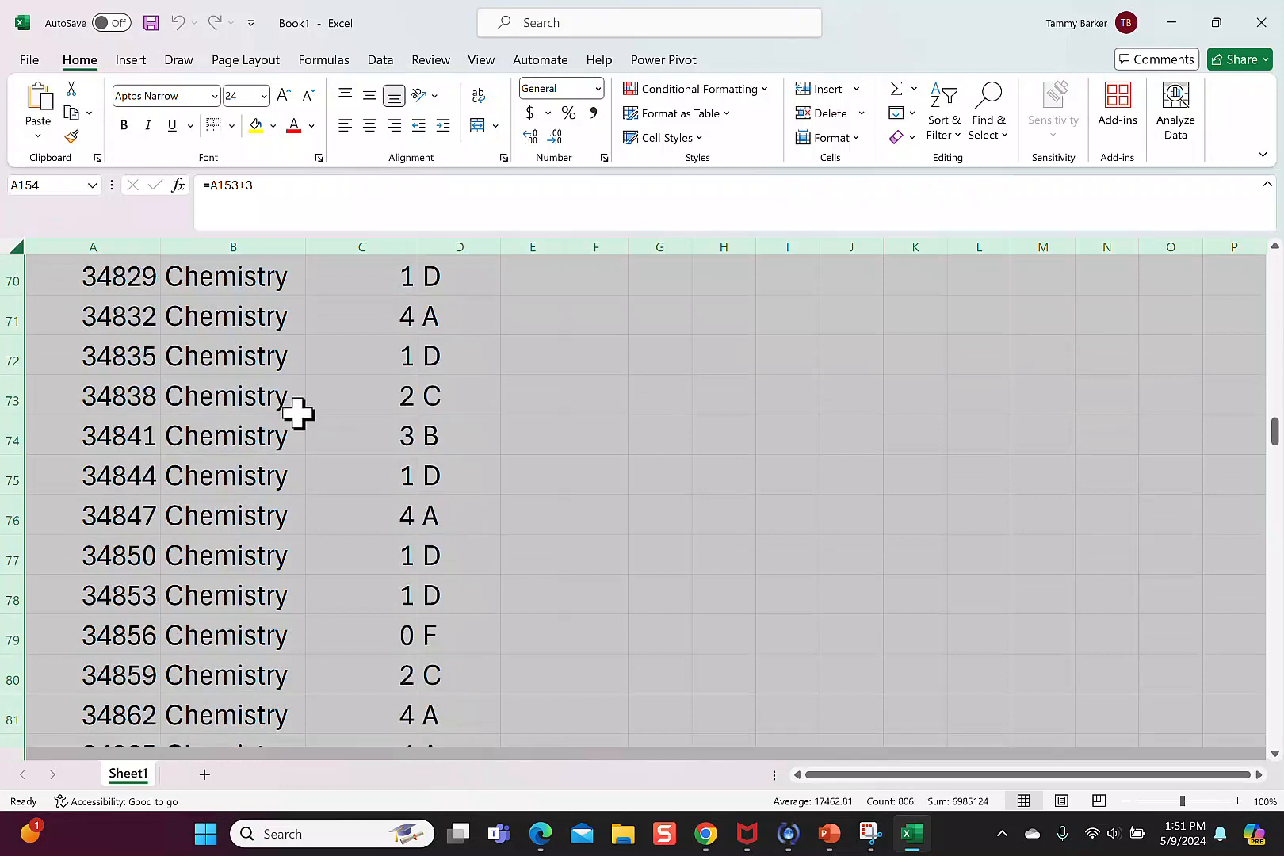
pyautogui.scroll(-20, 298, 410)
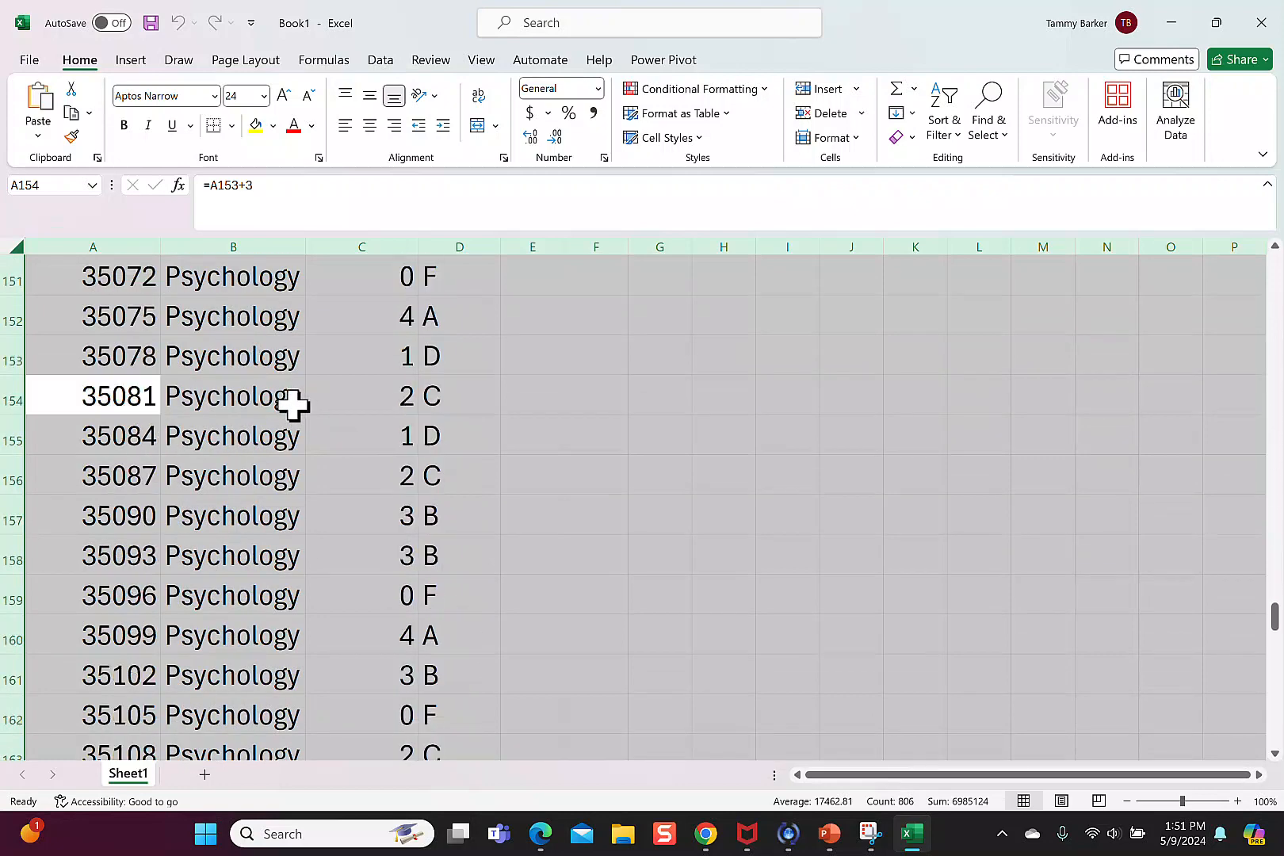
pyautogui.scroll(-6, 293, 404)
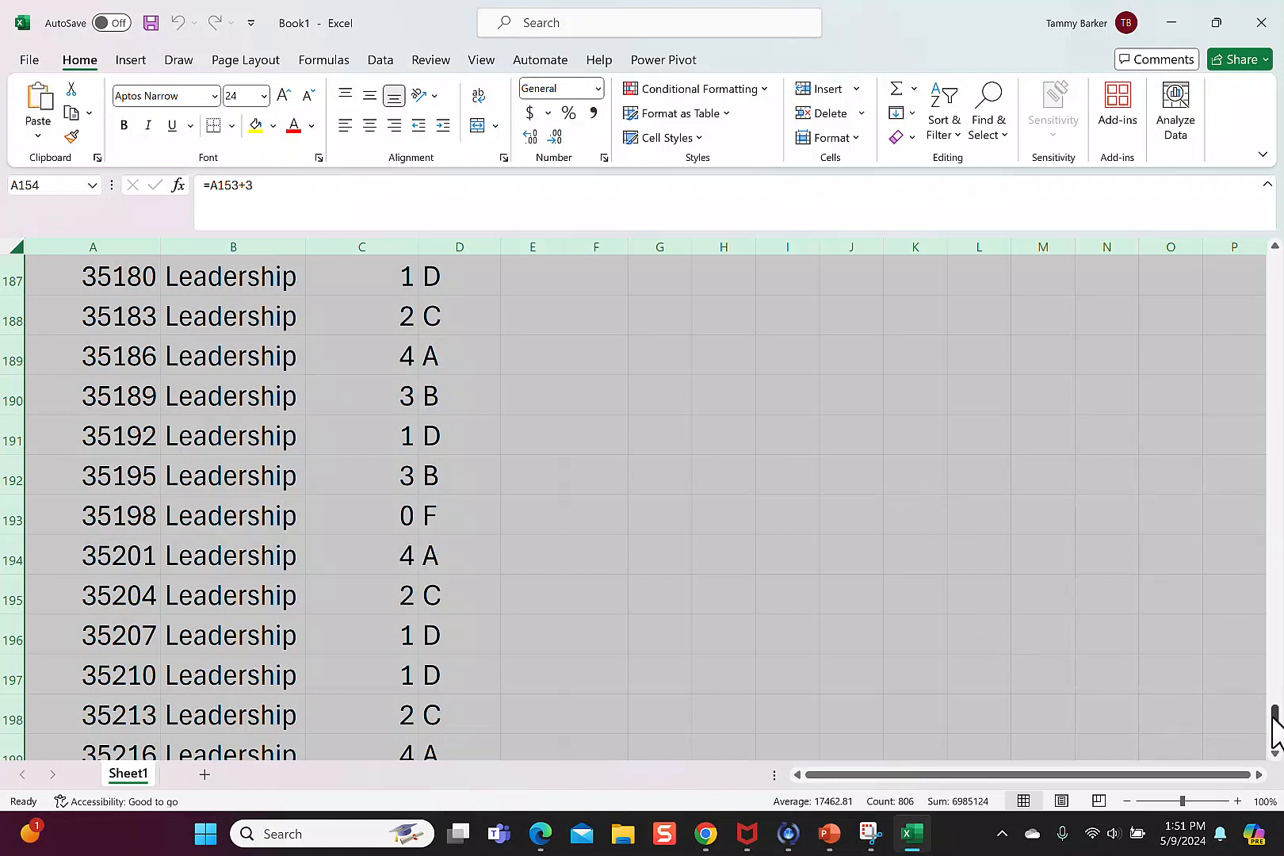
pyautogui.moveTo(1274, 717); pyautogui.dragTo(1273, 256)
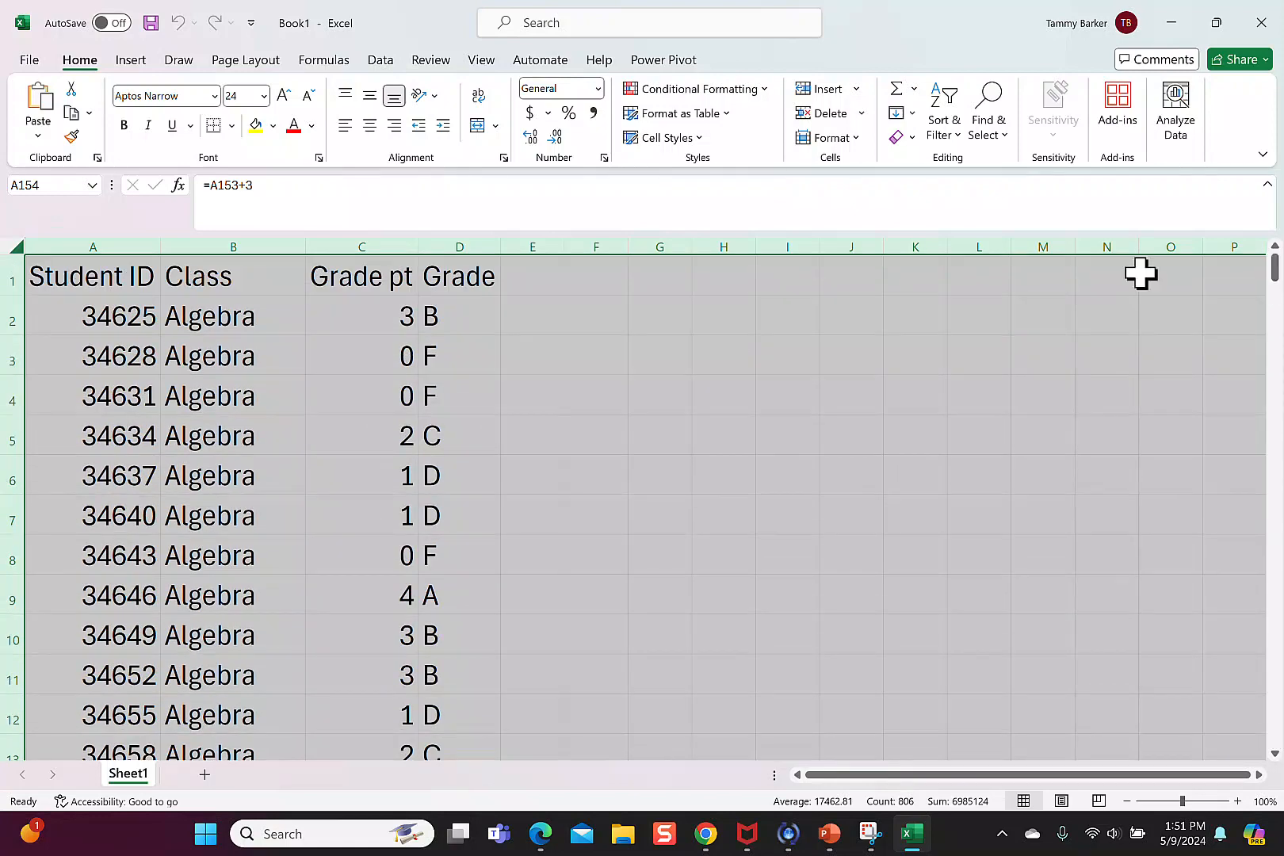
pyautogui.click(374, 316)
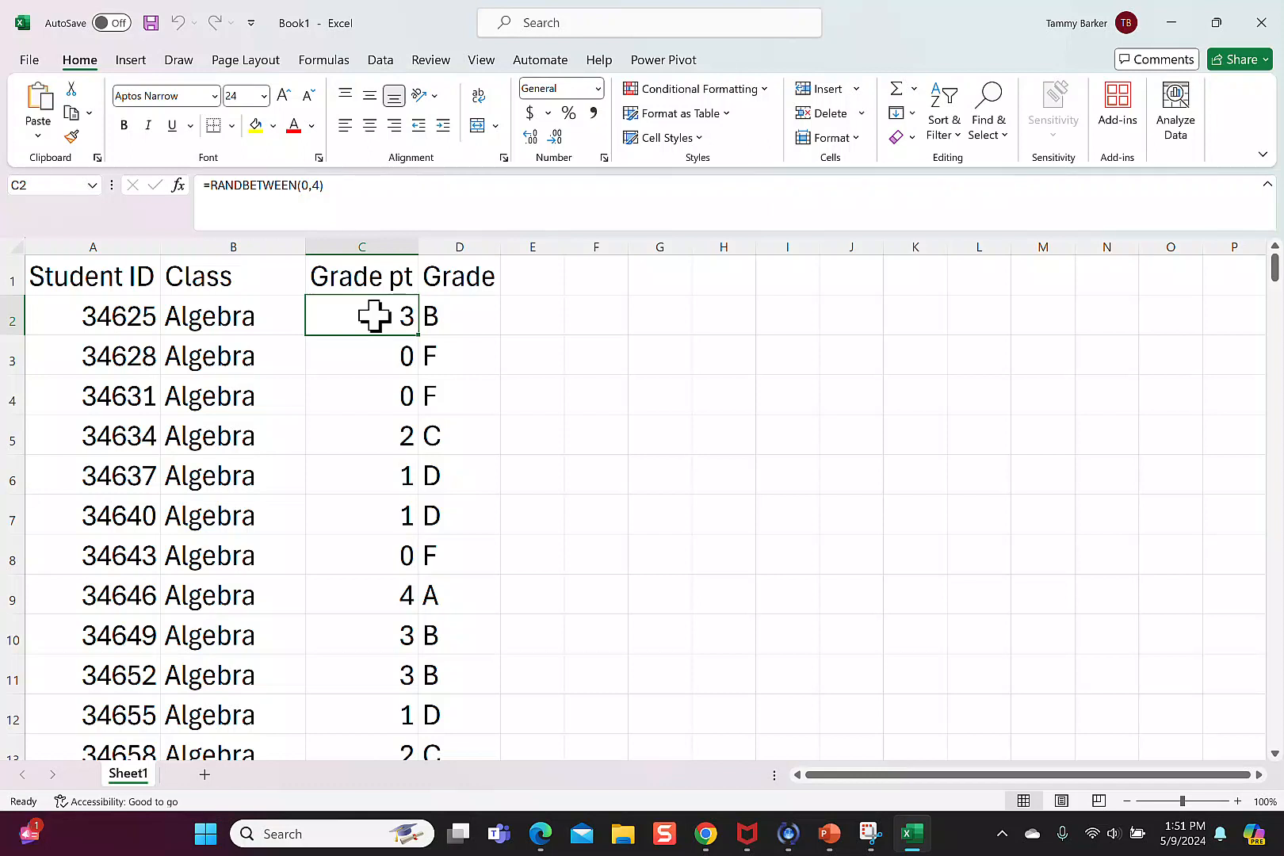
pyautogui.click(450, 329)
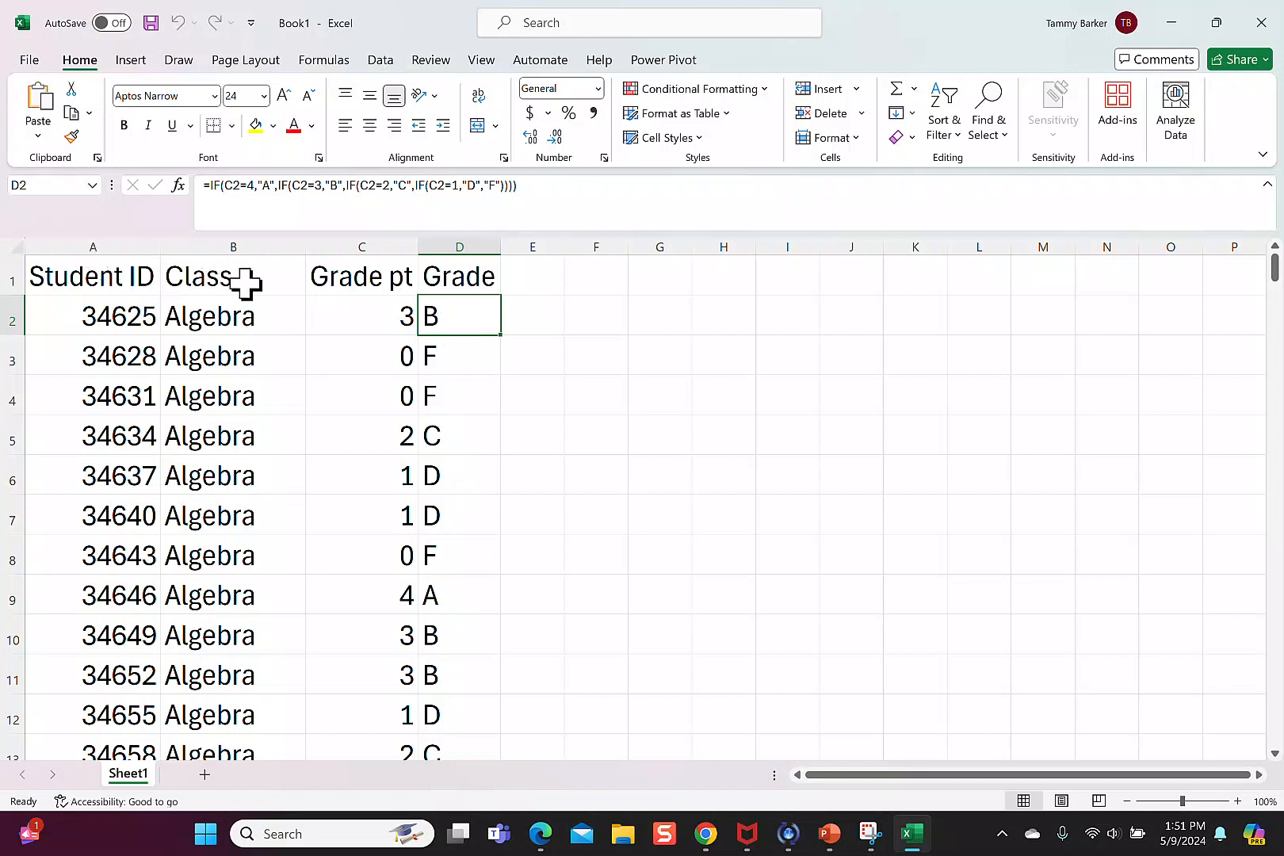
# Copy all of Sheet1 and paste it as values only into a new worksheet, starting at cell A1.
pyautogui.click(21, 245)
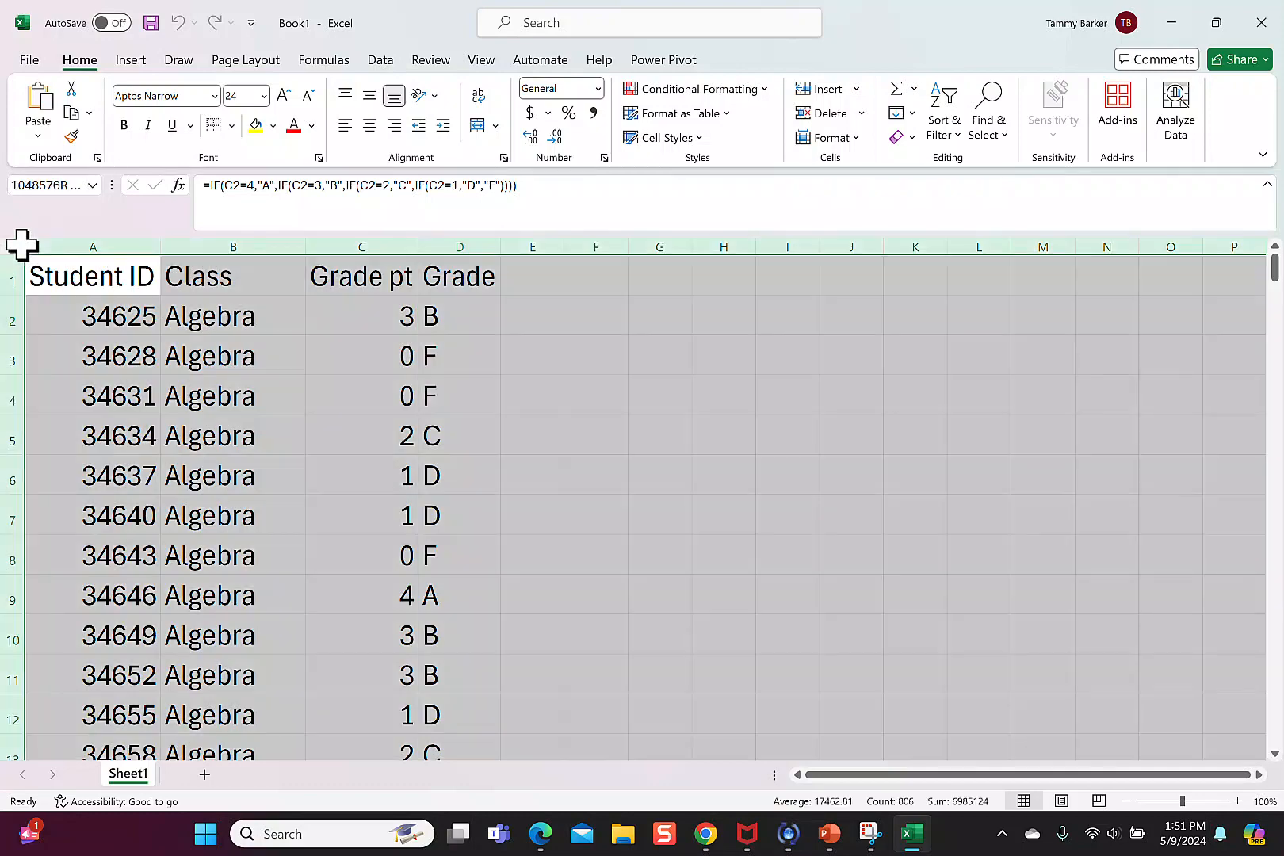
pyautogui.rightClick(23, 246)
pyautogui.click(67, 279)
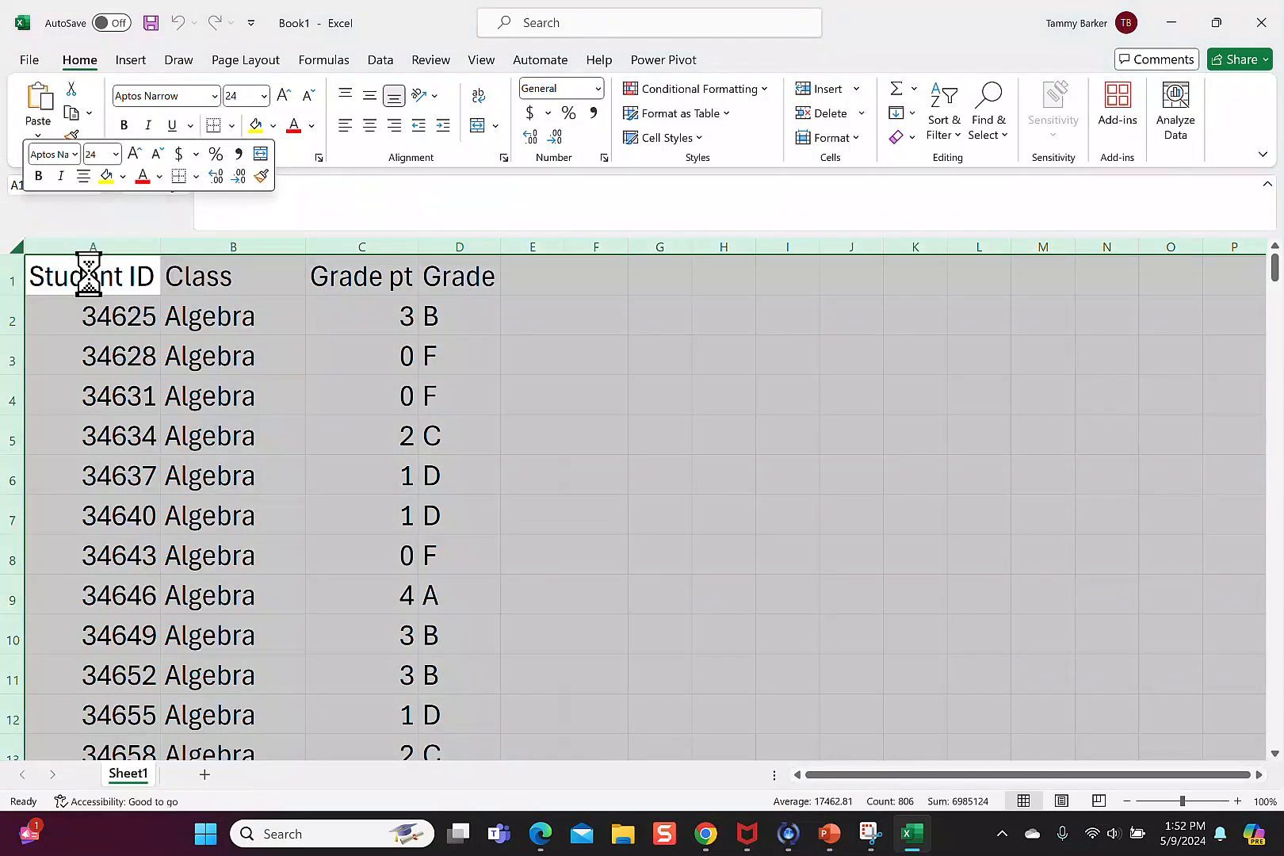
pyautogui.click(207, 774)
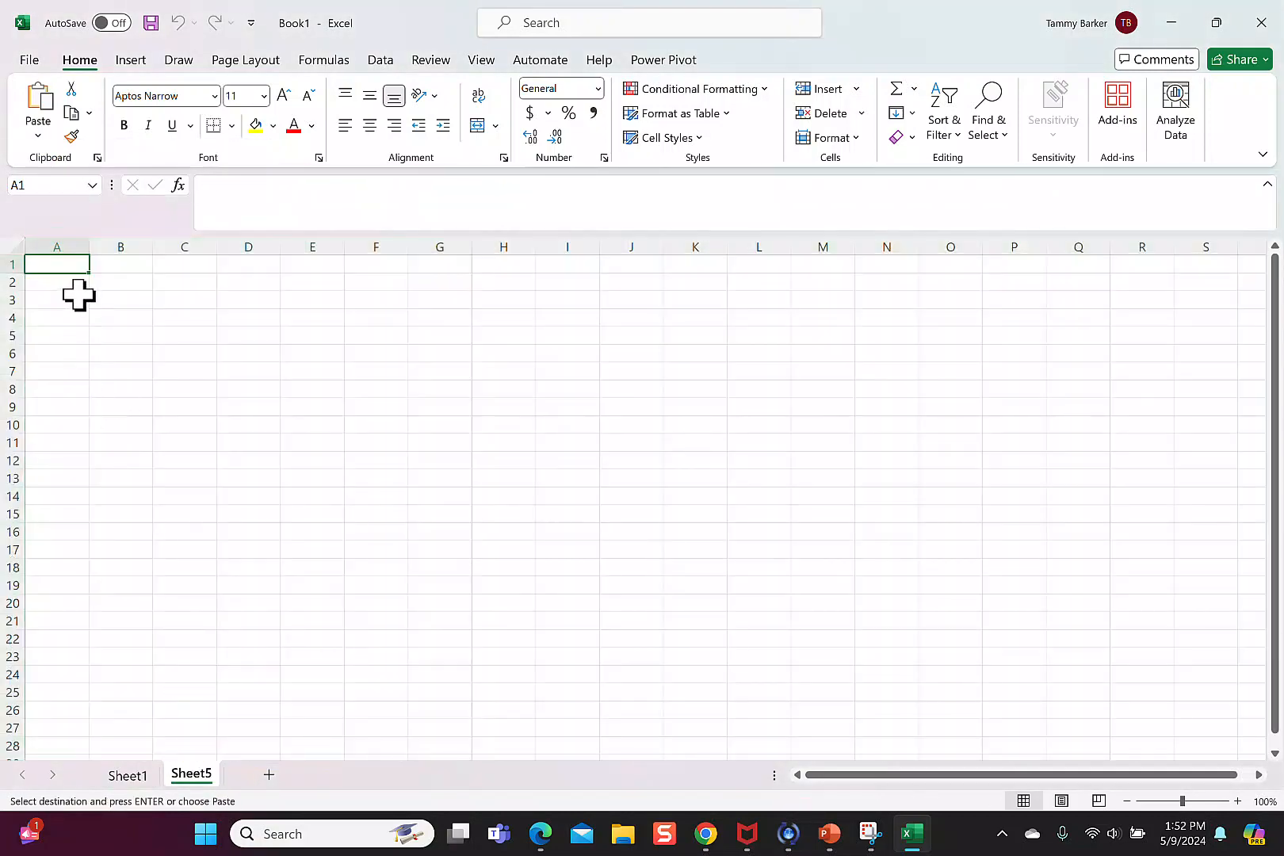
pyautogui.rightClick(79, 267)
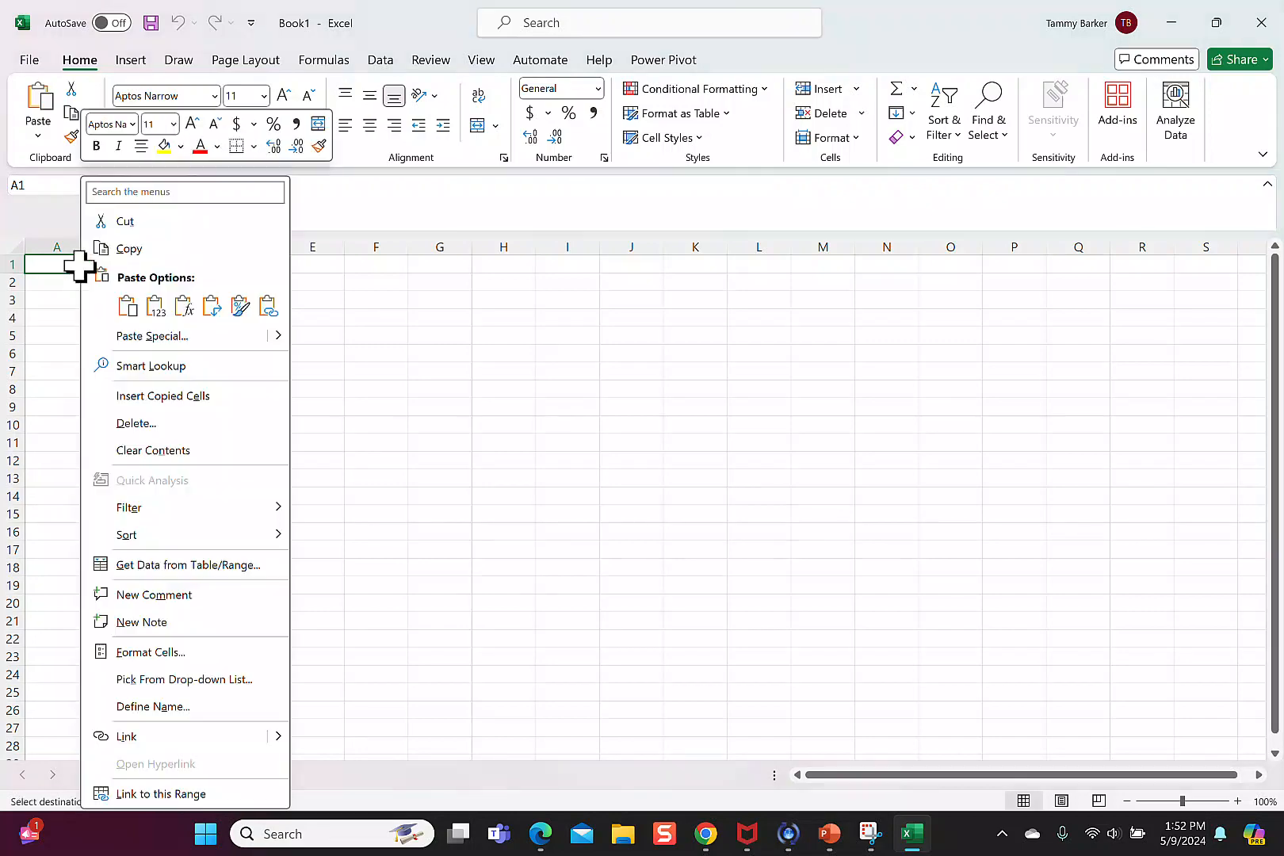
pyautogui.click(158, 308)
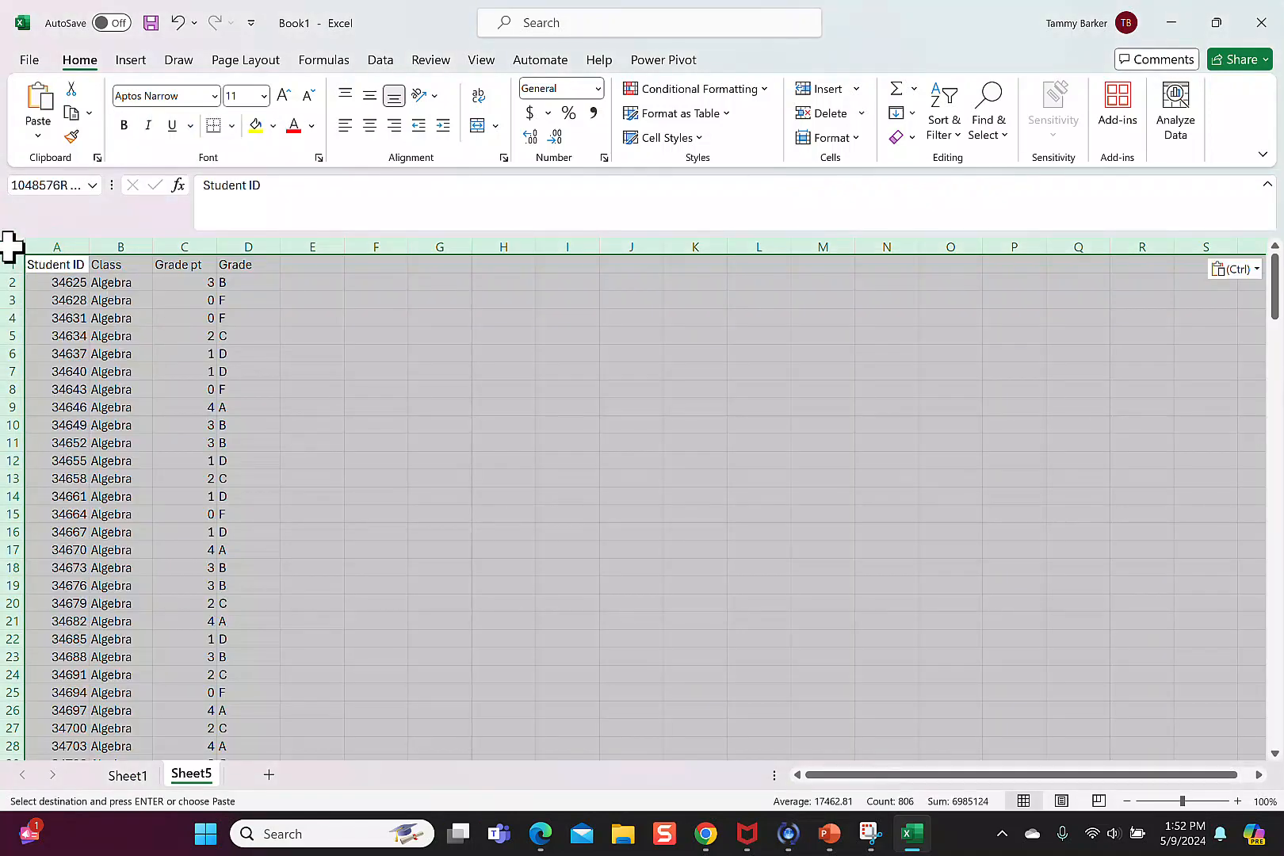
# Set the font size of the whole pasted sheet to 24 and delete the Grade pt column.
pyautogui.click(263, 96)
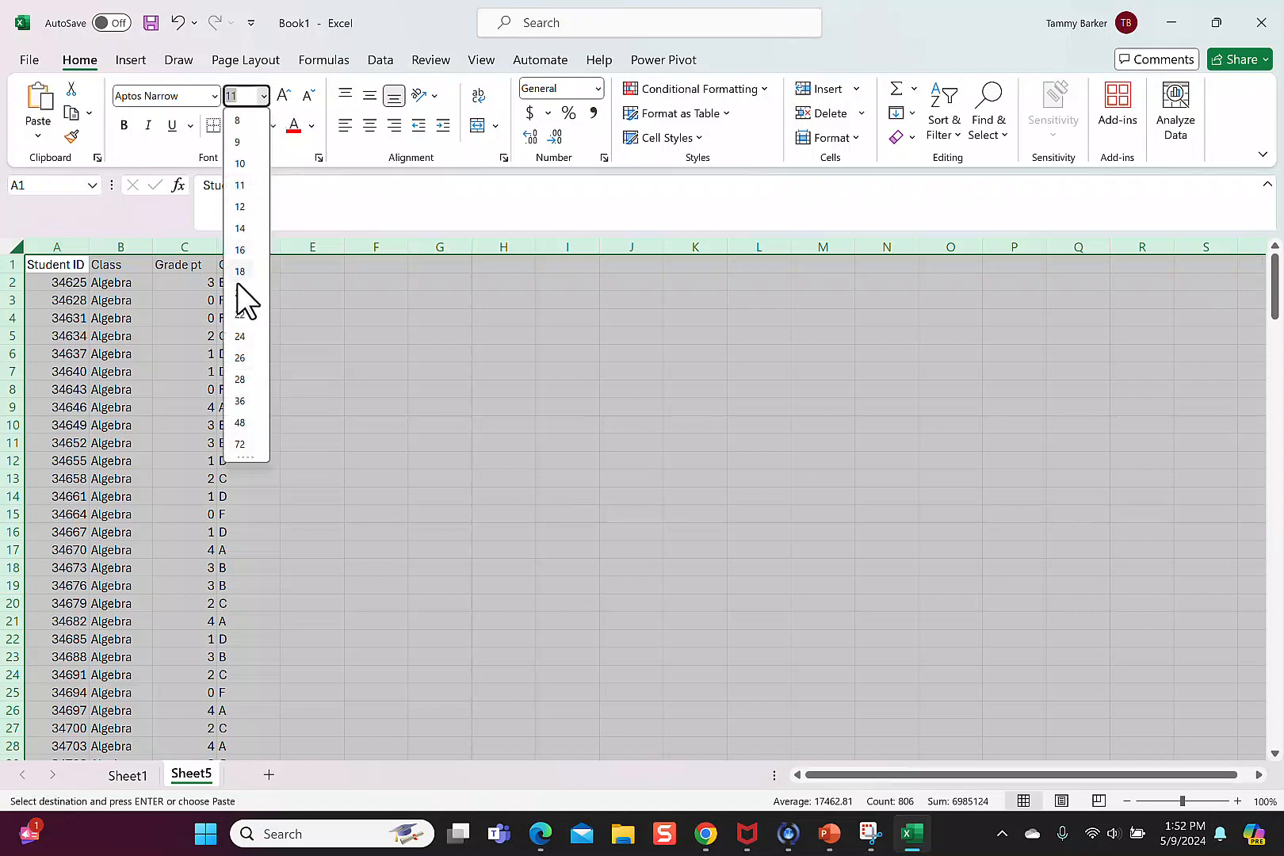
pyautogui.click(239, 336)
pyautogui.click(331, 243)
pyautogui.rightClick(332, 248)
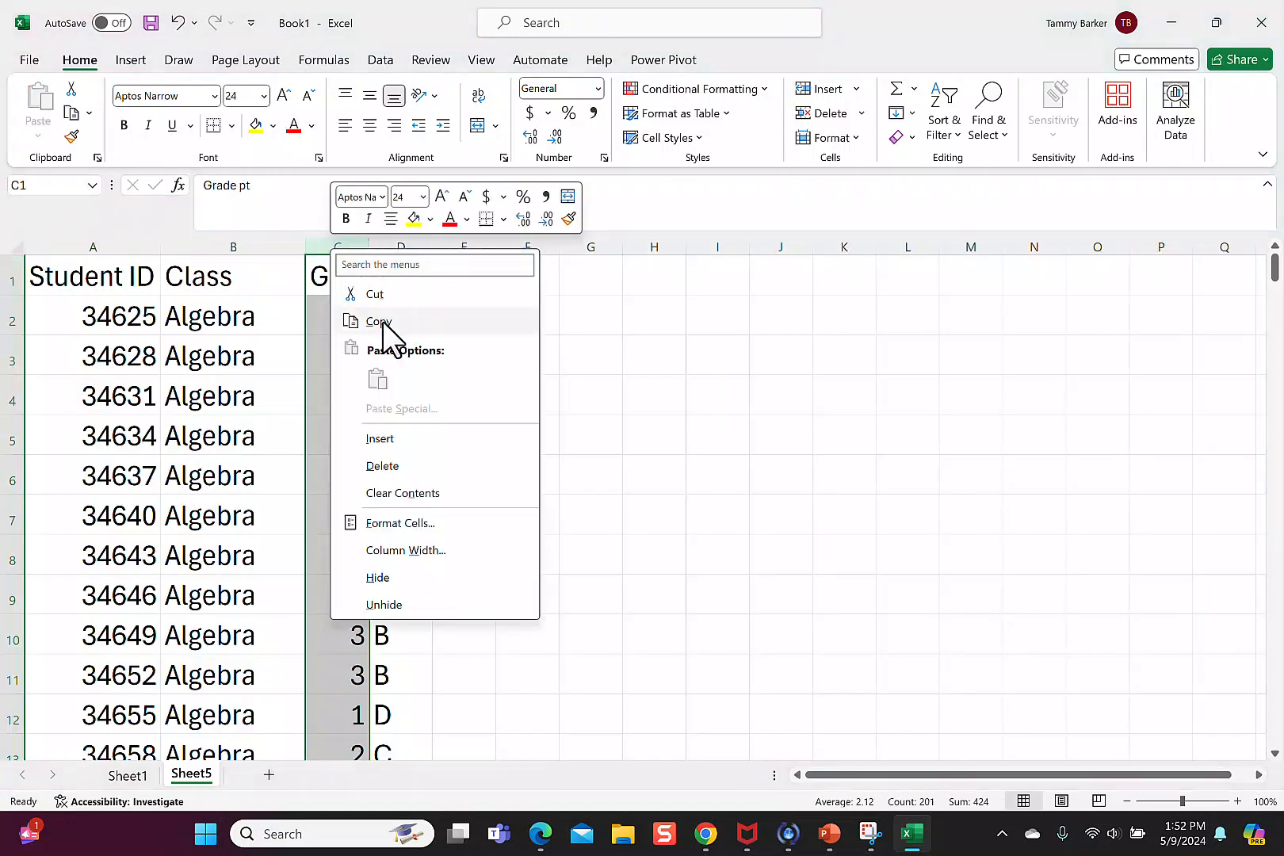
pyautogui.click(390, 467)
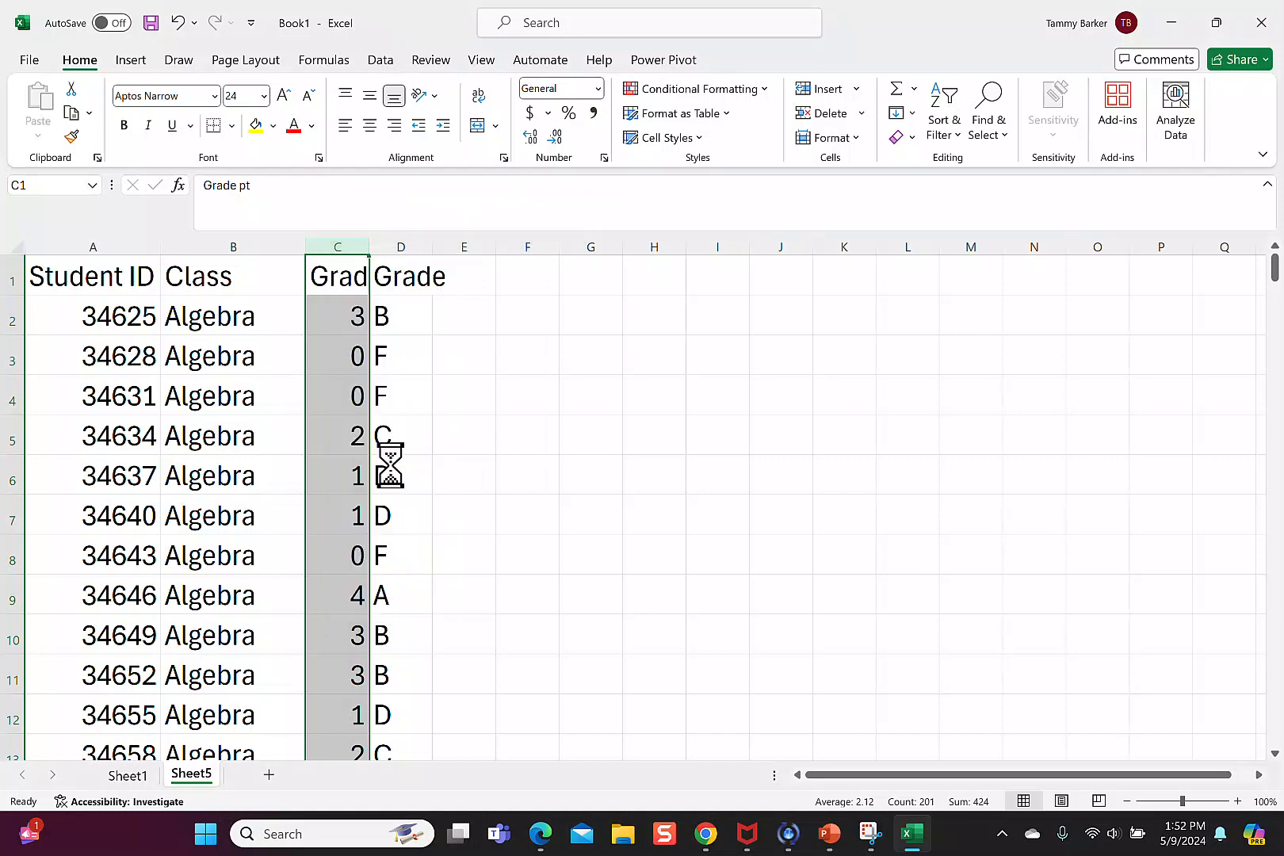
pyautogui.click(411, 394)
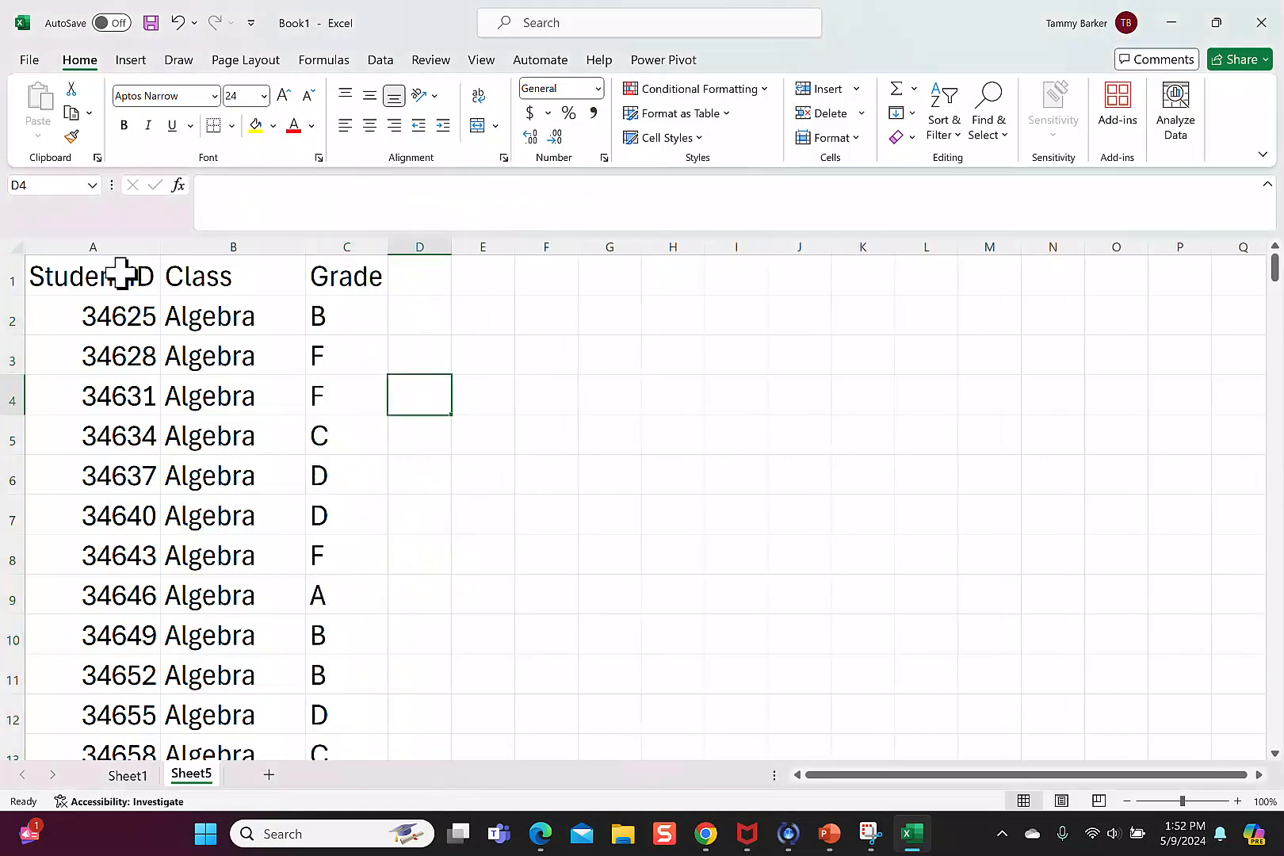
# Insert a PivotTable on a new worksheet from the Student ID, Class and Grade data in Sheet5 A1:C201.
pyautogui.moveTo(120, 275); pyautogui.dragTo(364, 596)
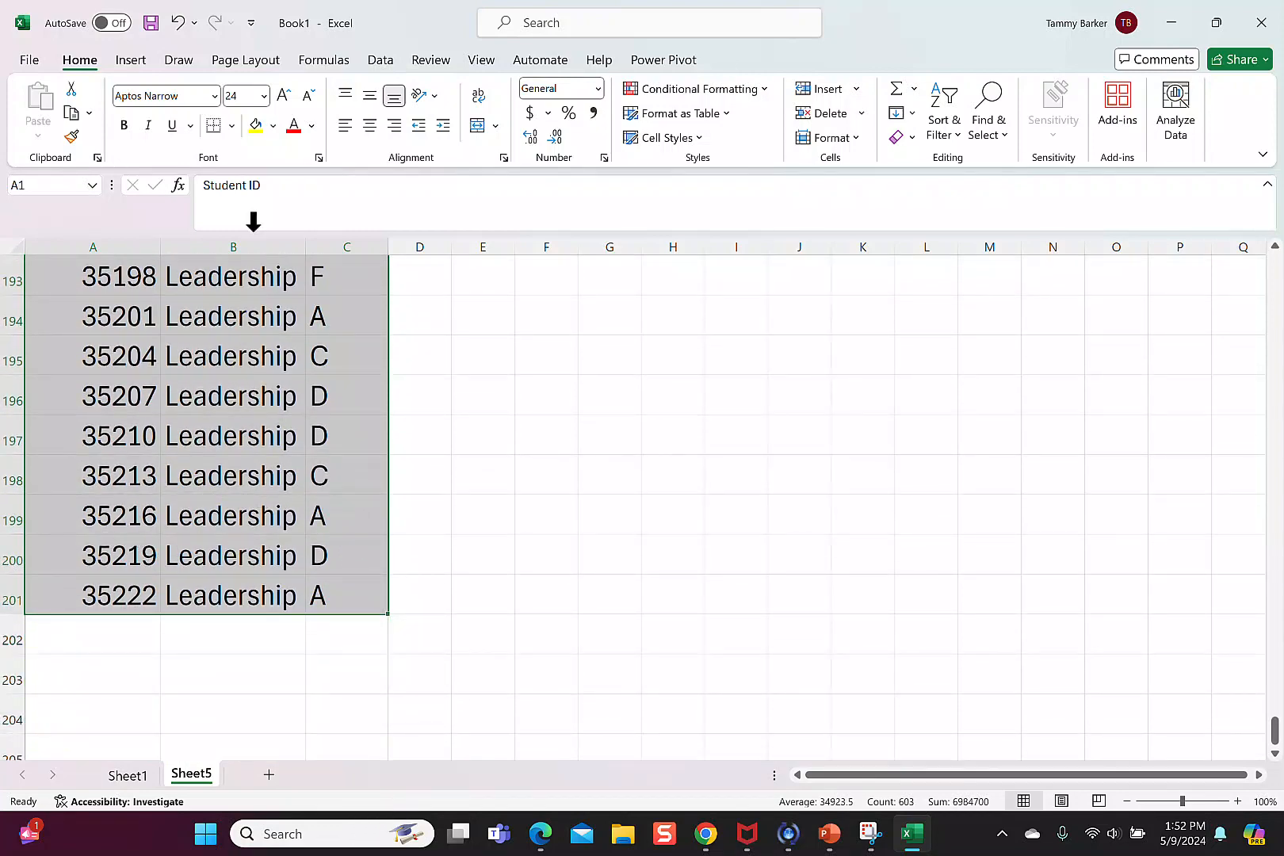
pyautogui.click(132, 62)
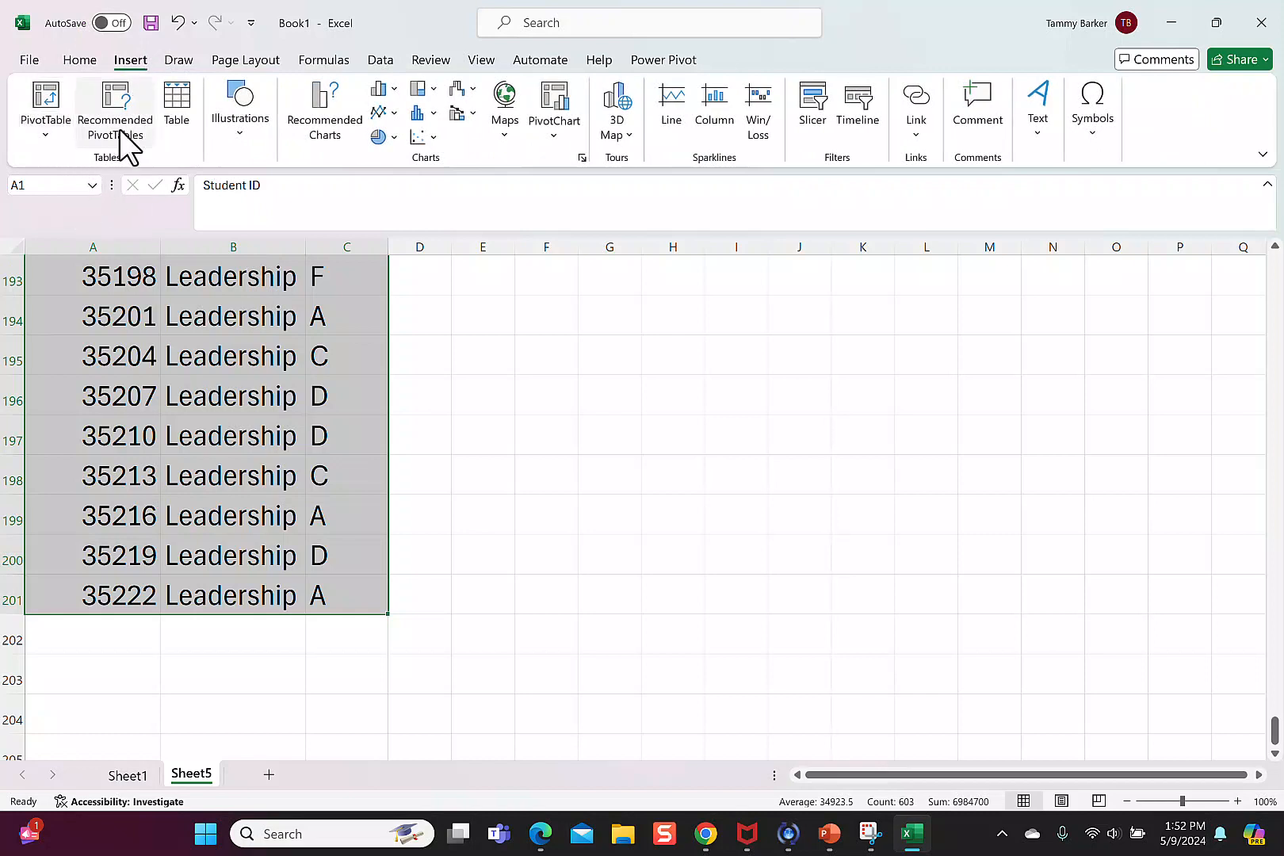
pyautogui.click(51, 118)
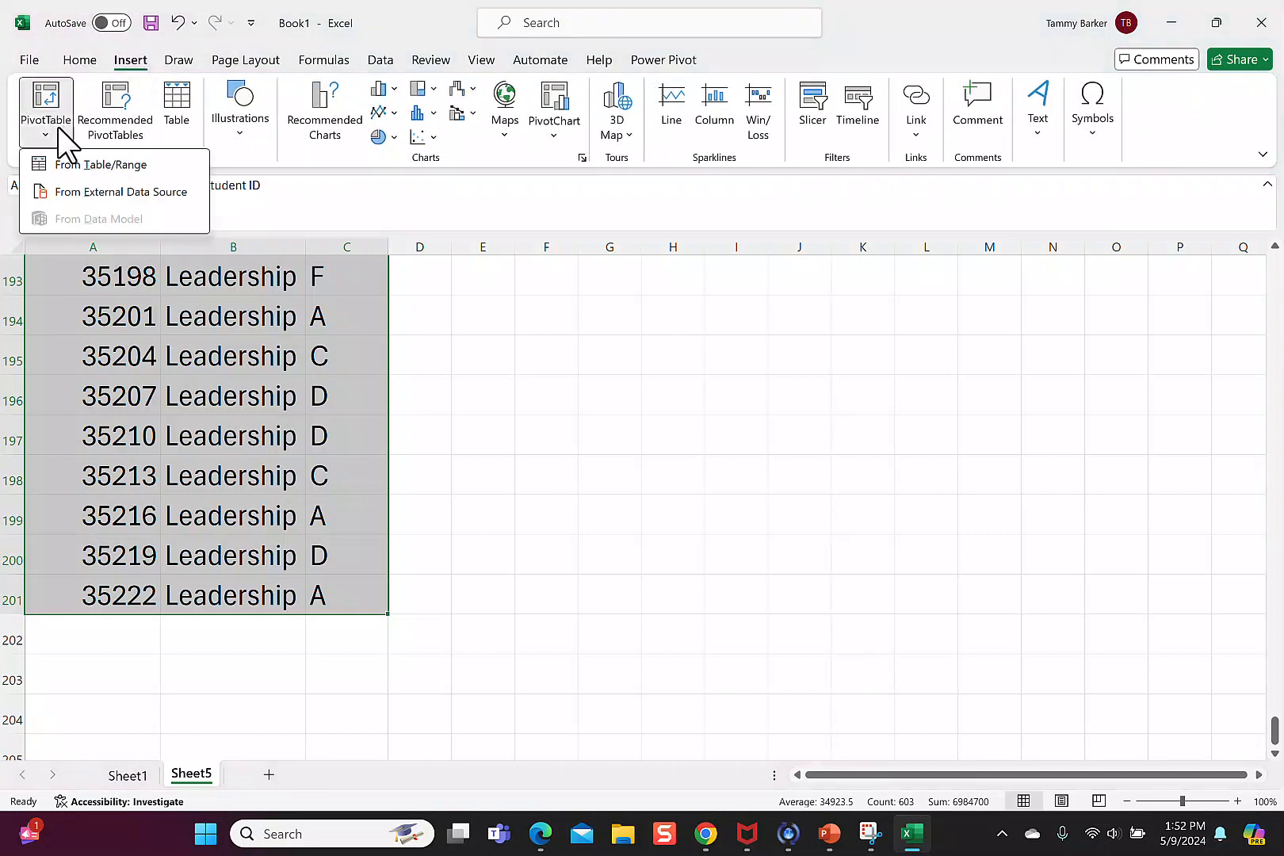
pyautogui.click(94, 166)
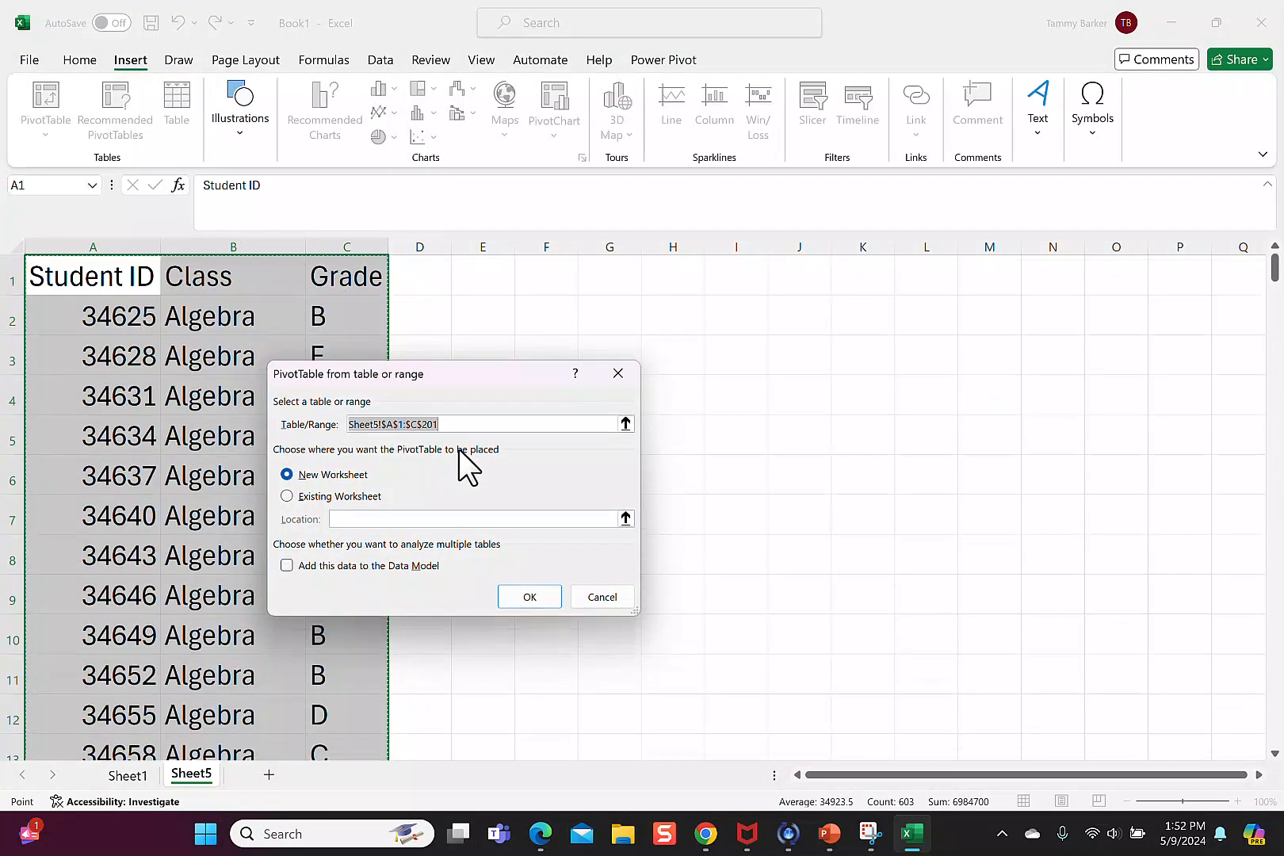
pyautogui.click(542, 594)
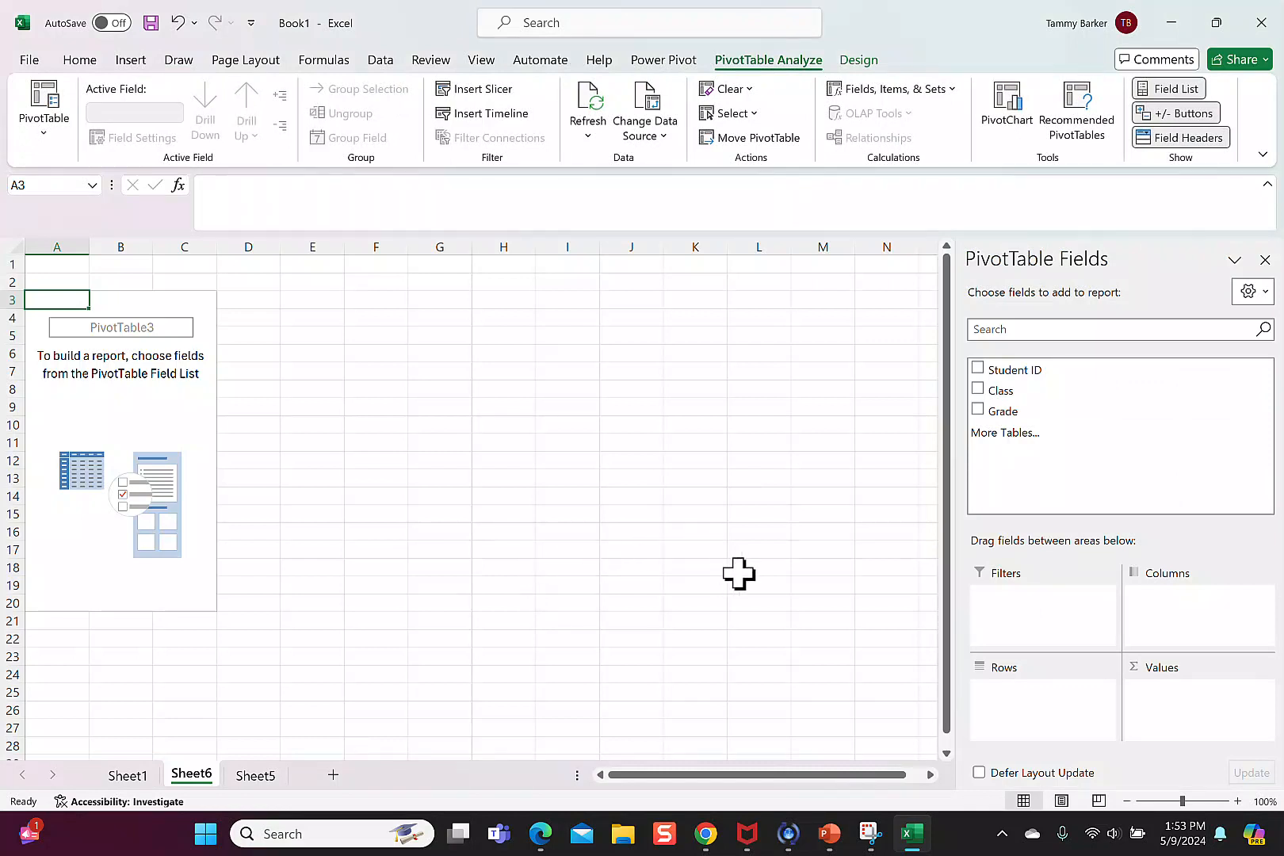
# Add Grade to the PivotTable rows and add it to the values twice as a count.
pyautogui.click(985, 412)
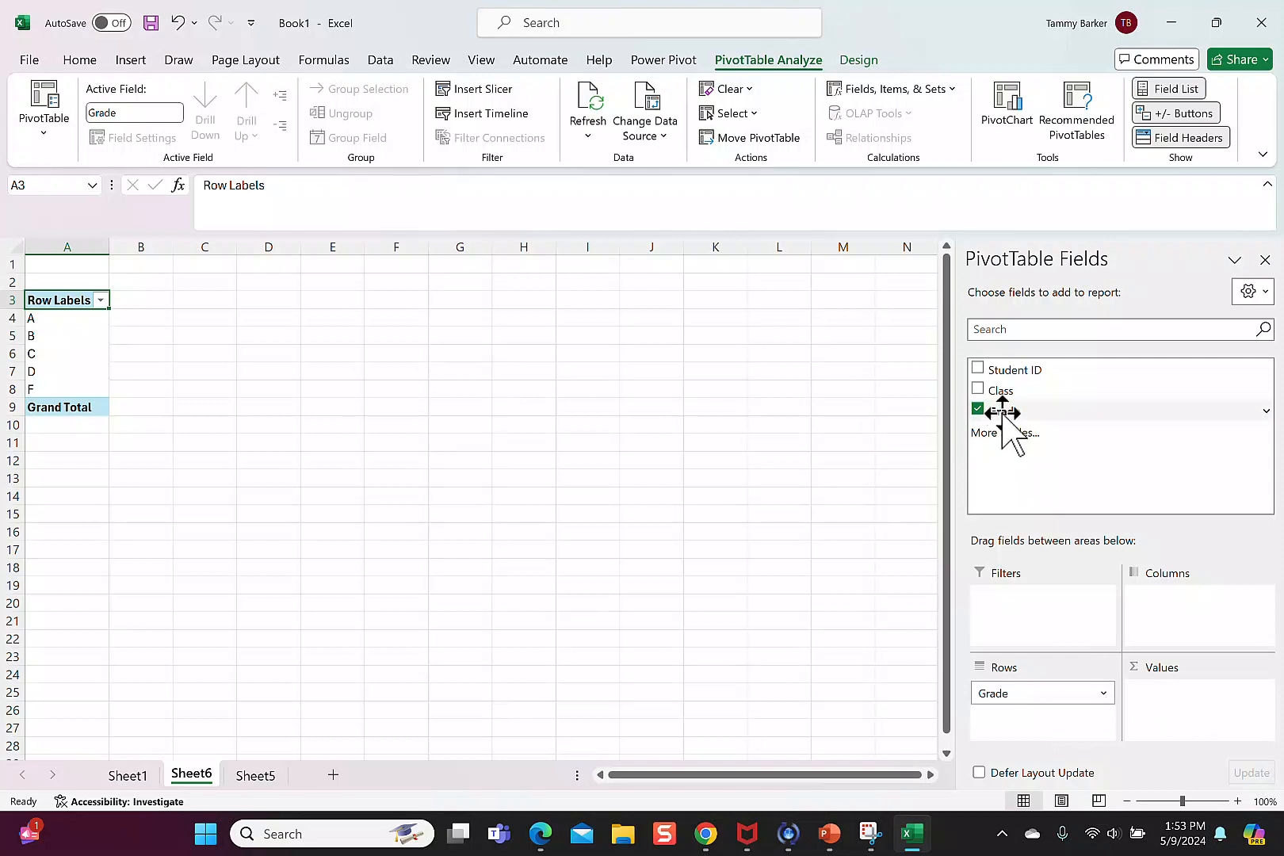
pyautogui.moveTo(1003, 415); pyautogui.dragTo(1199, 728)
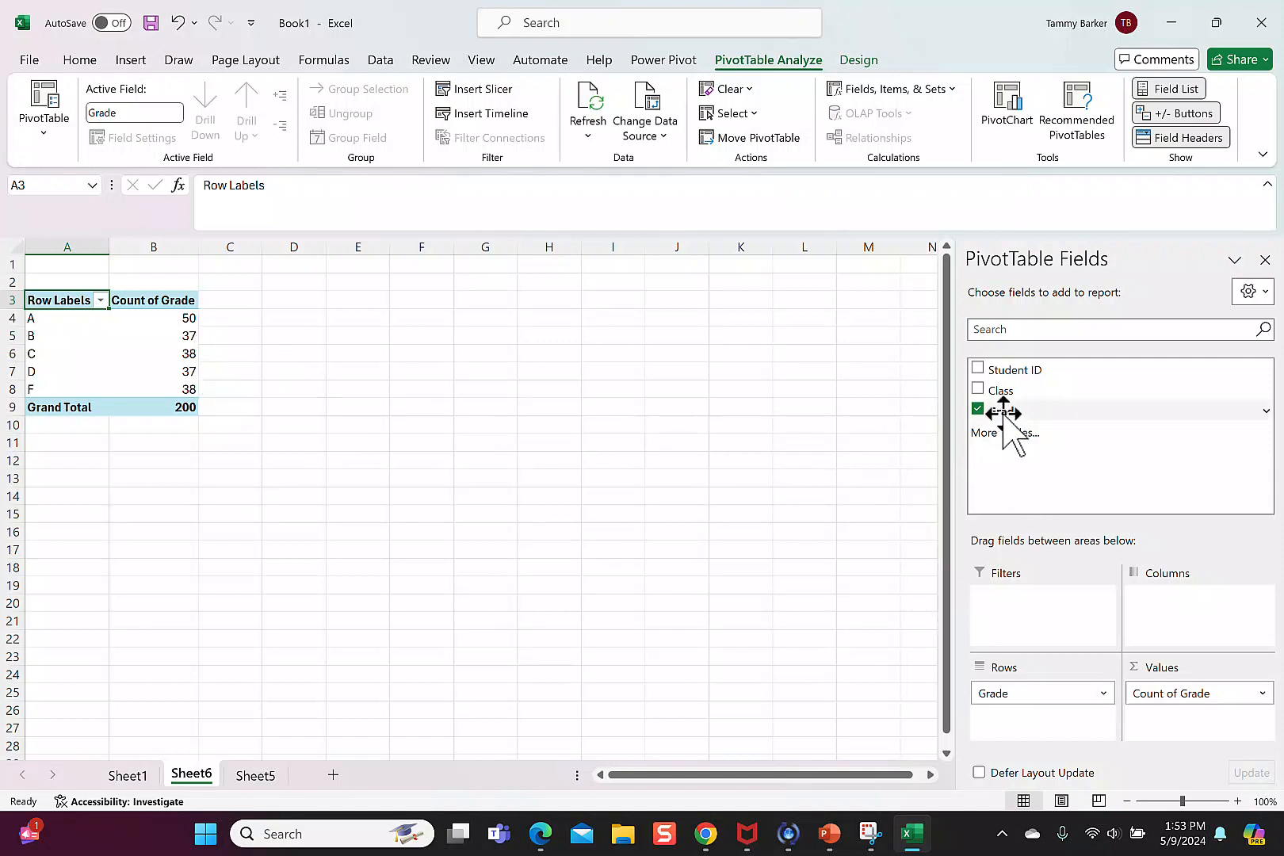
pyautogui.moveTo(1003, 415); pyautogui.dragTo(1164, 742)
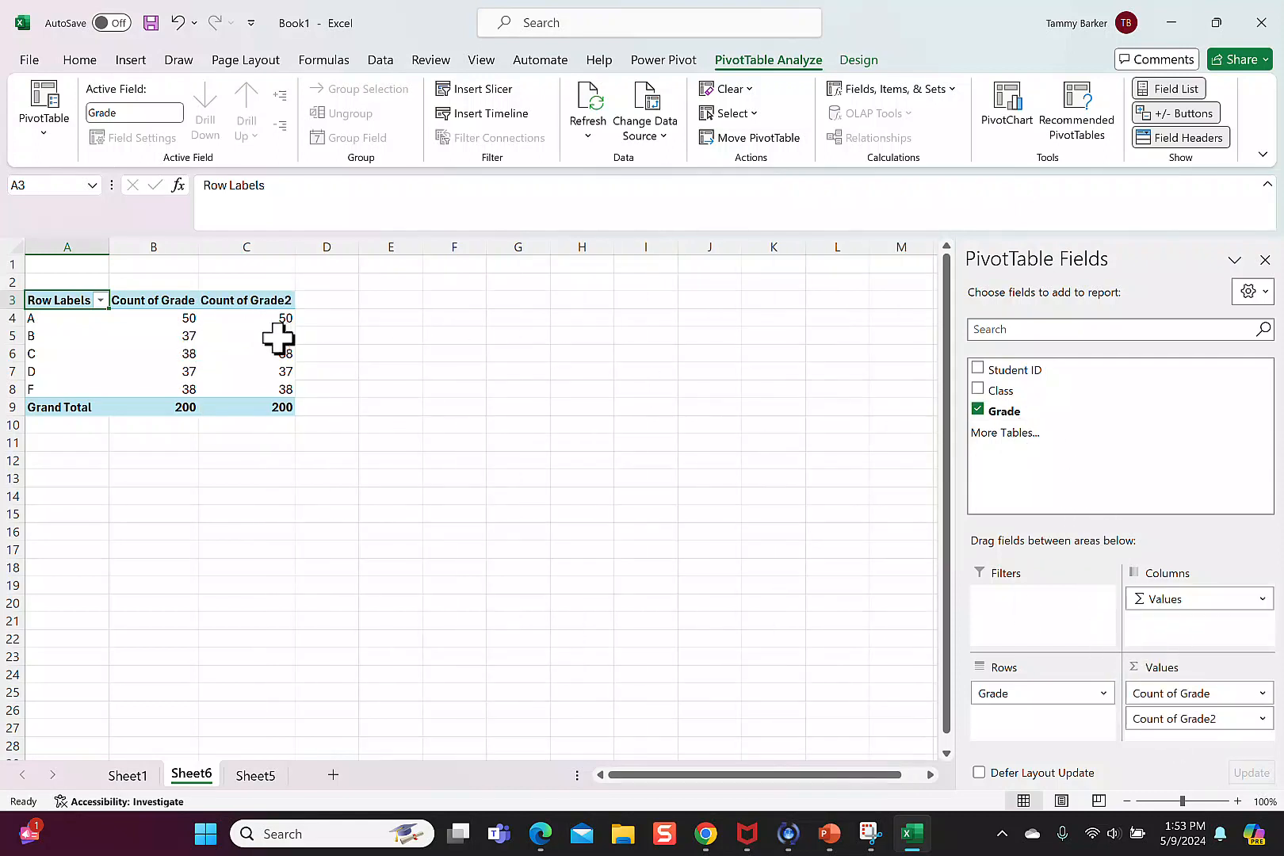
# Show the second Grade count in the PivotTable as % of Column Total.
pyautogui.moveTo(280, 355)
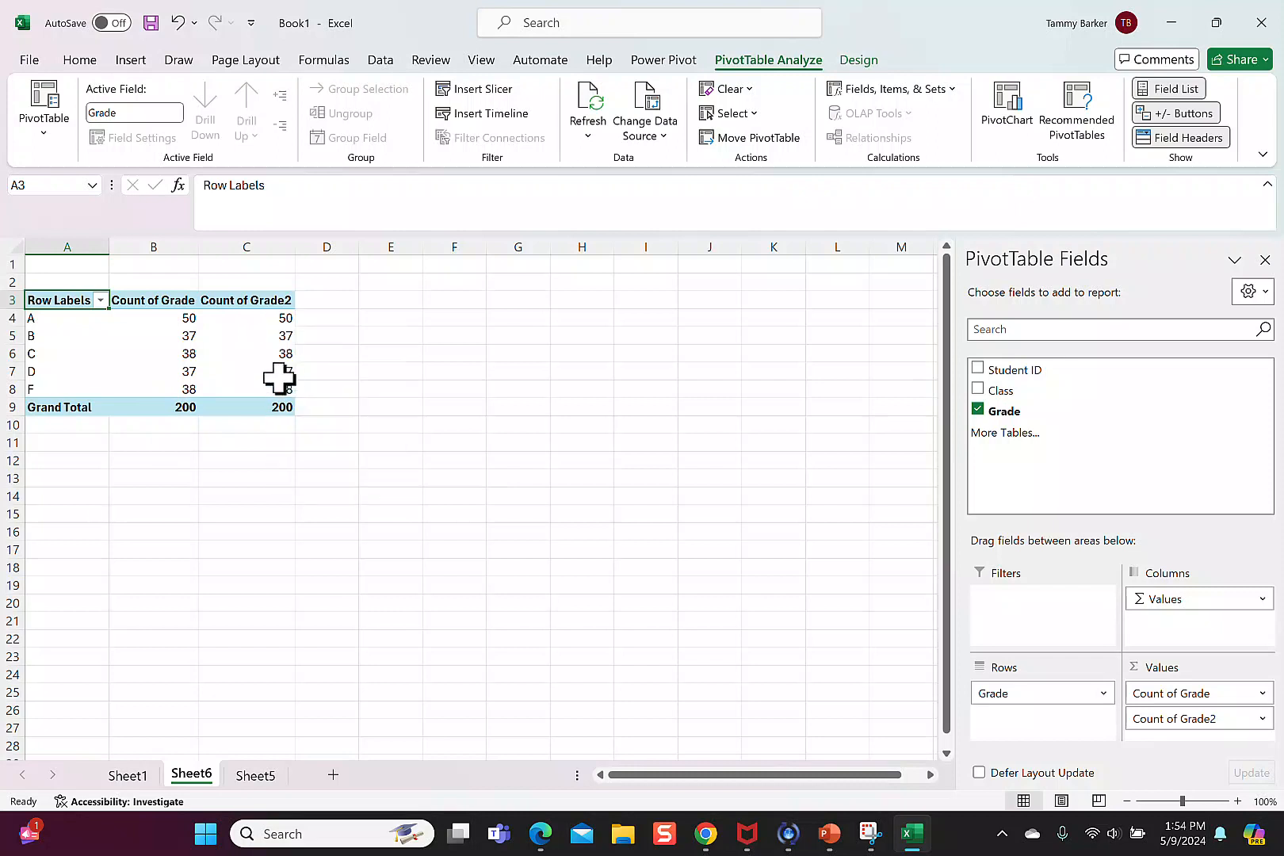
pyautogui.rightClick(279, 318)
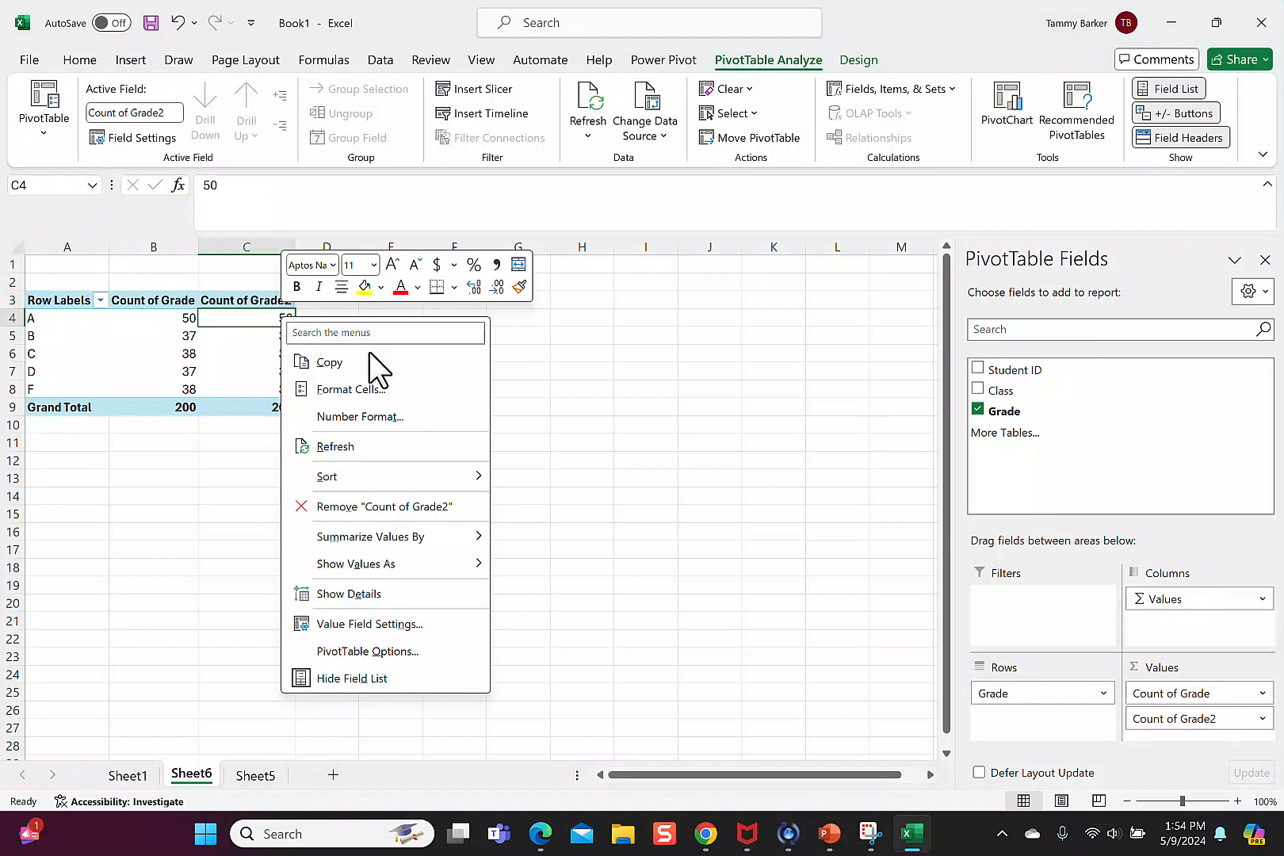
pyautogui.moveTo(457, 562)
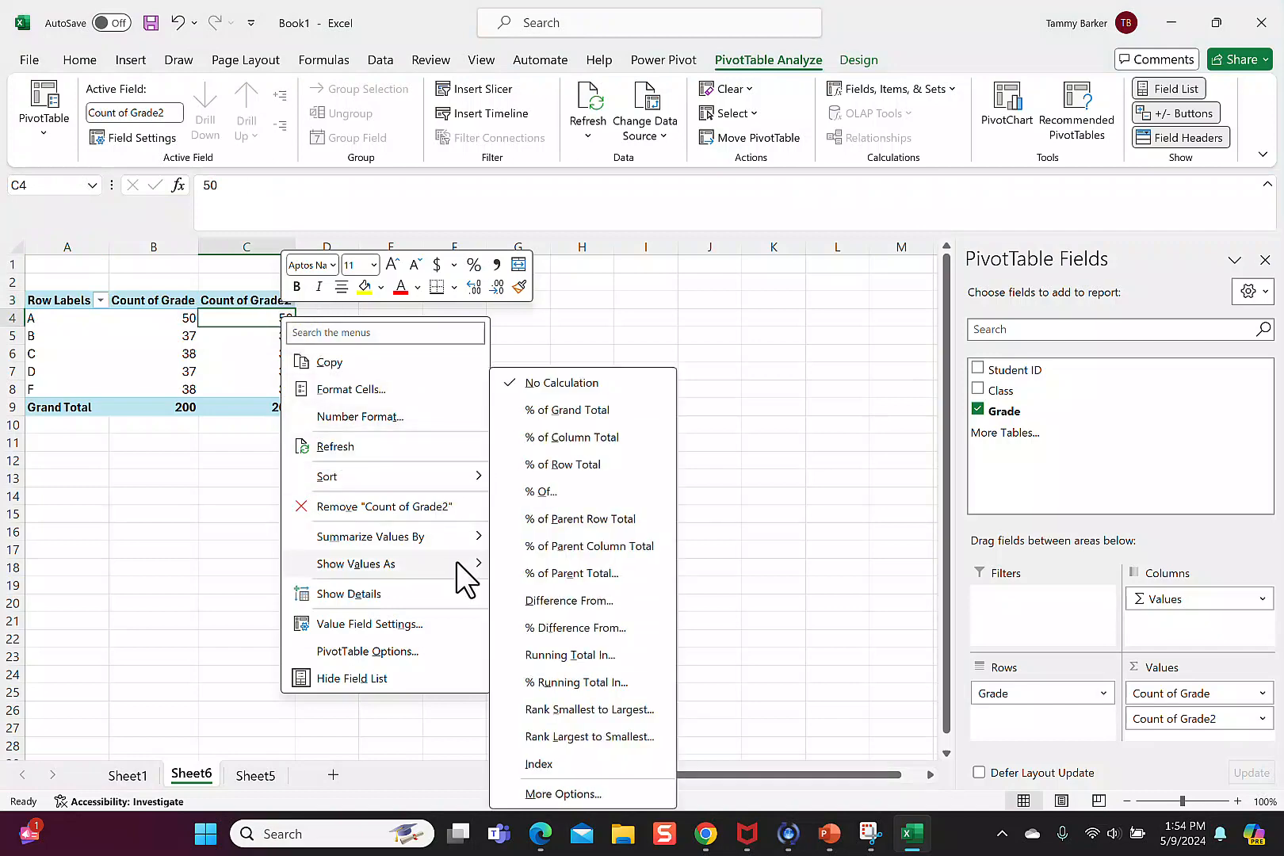
pyautogui.click(593, 439)
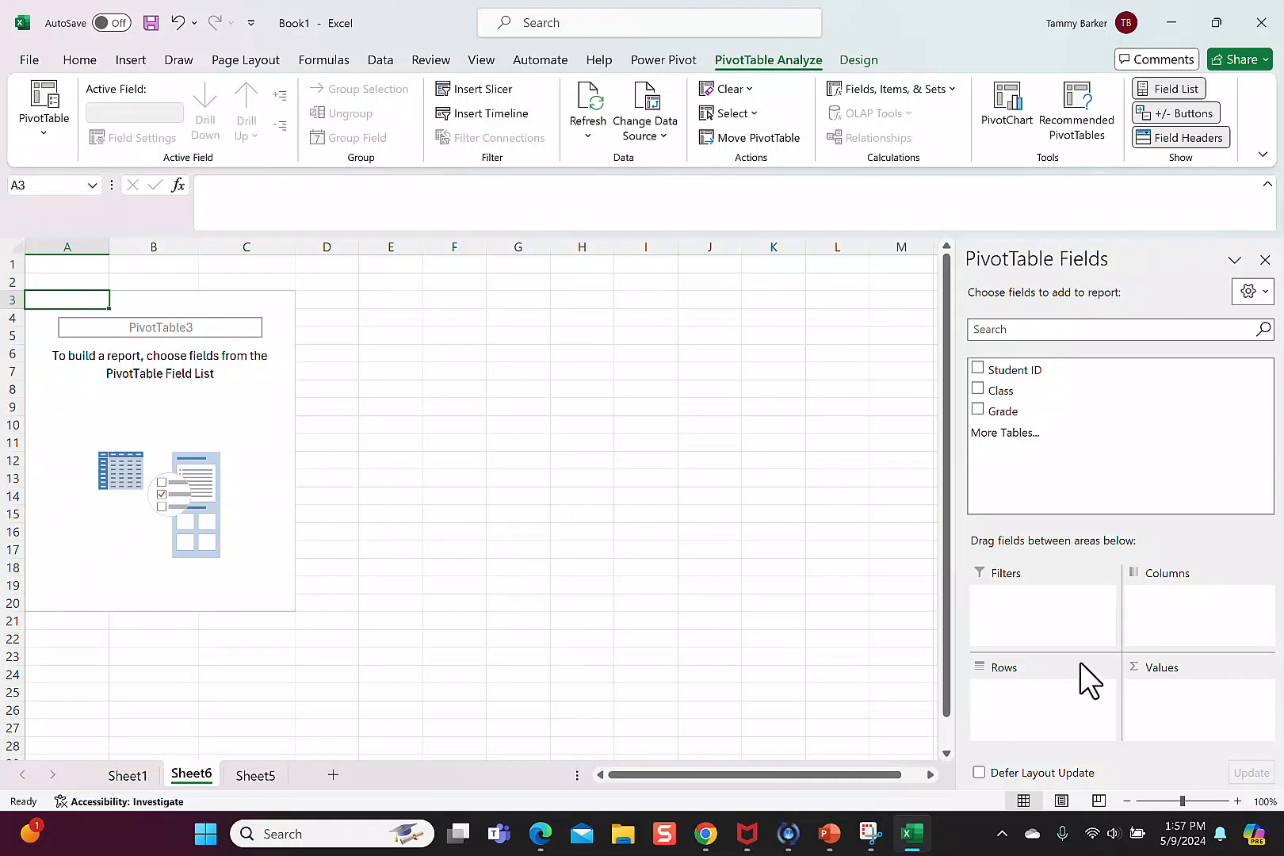
# Add Class and Grade to the PivotTable rows, try the reverse nesting order, and return Class above Grade.
pyautogui.click(977, 389)
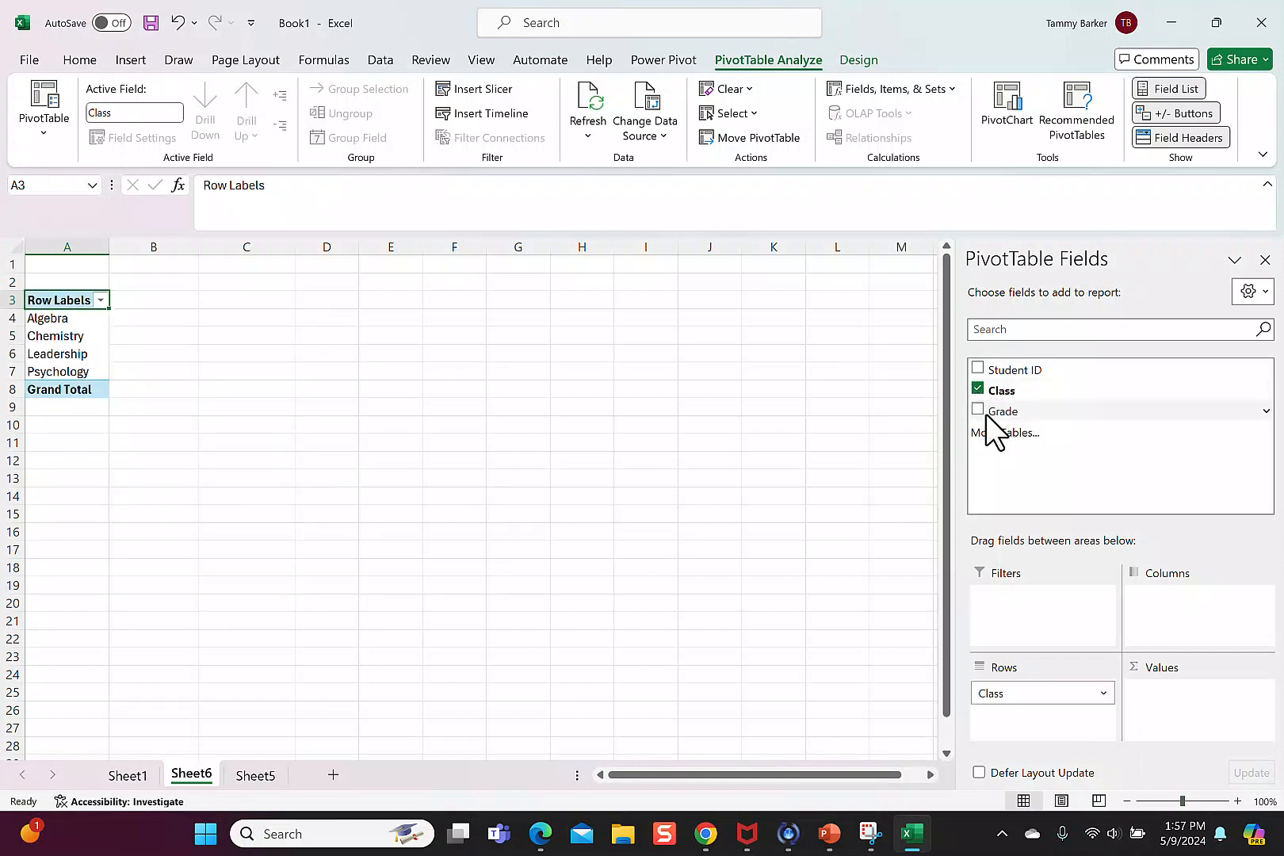
pyautogui.click(980, 410)
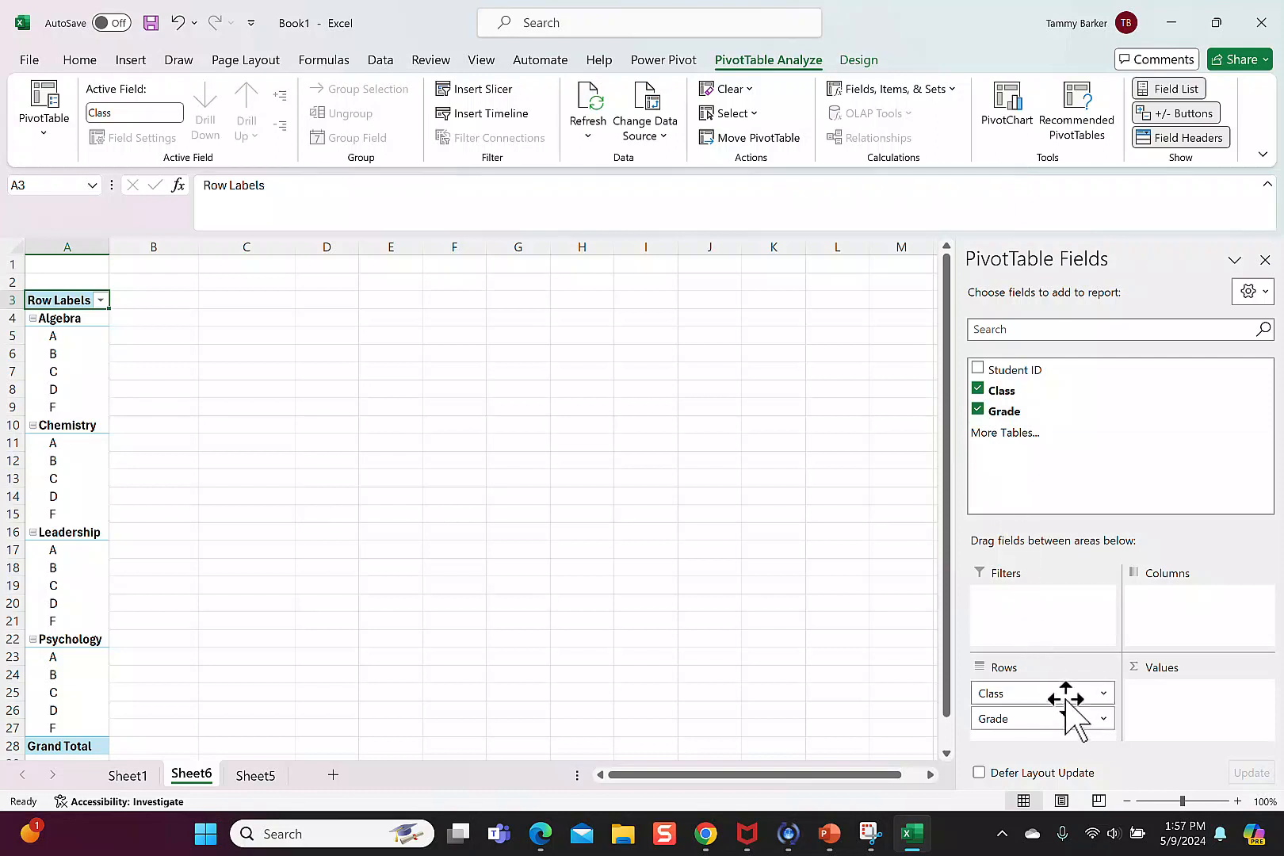
pyautogui.moveTo(1065, 692); pyautogui.dragTo(1064, 747)
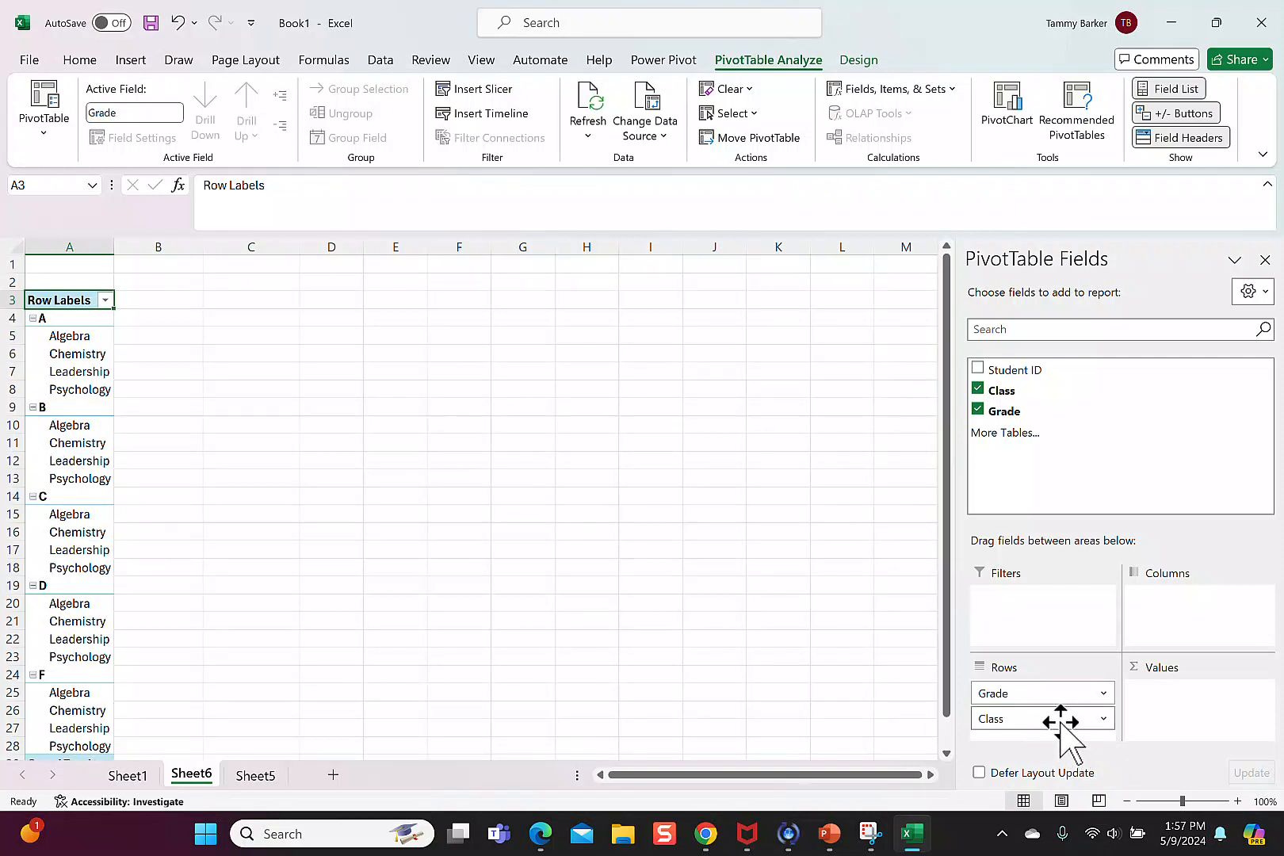
pyautogui.moveTo(1060, 722); pyautogui.dragTo(1063, 688)
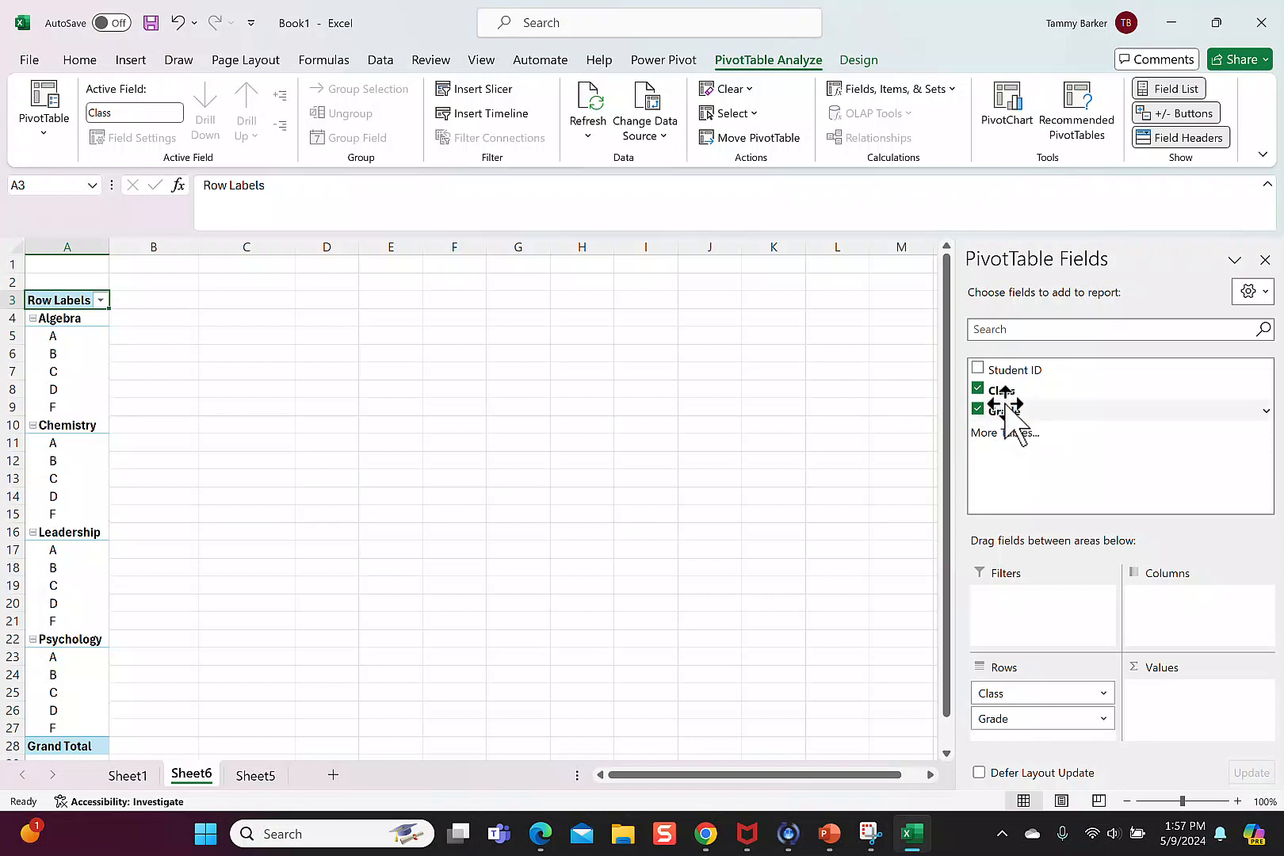
# Add Grade to the values twice as a count and show the second count as % of Parent Total with Class as base field.
pyautogui.moveTo(1005, 412); pyautogui.dragTo(1179, 694)
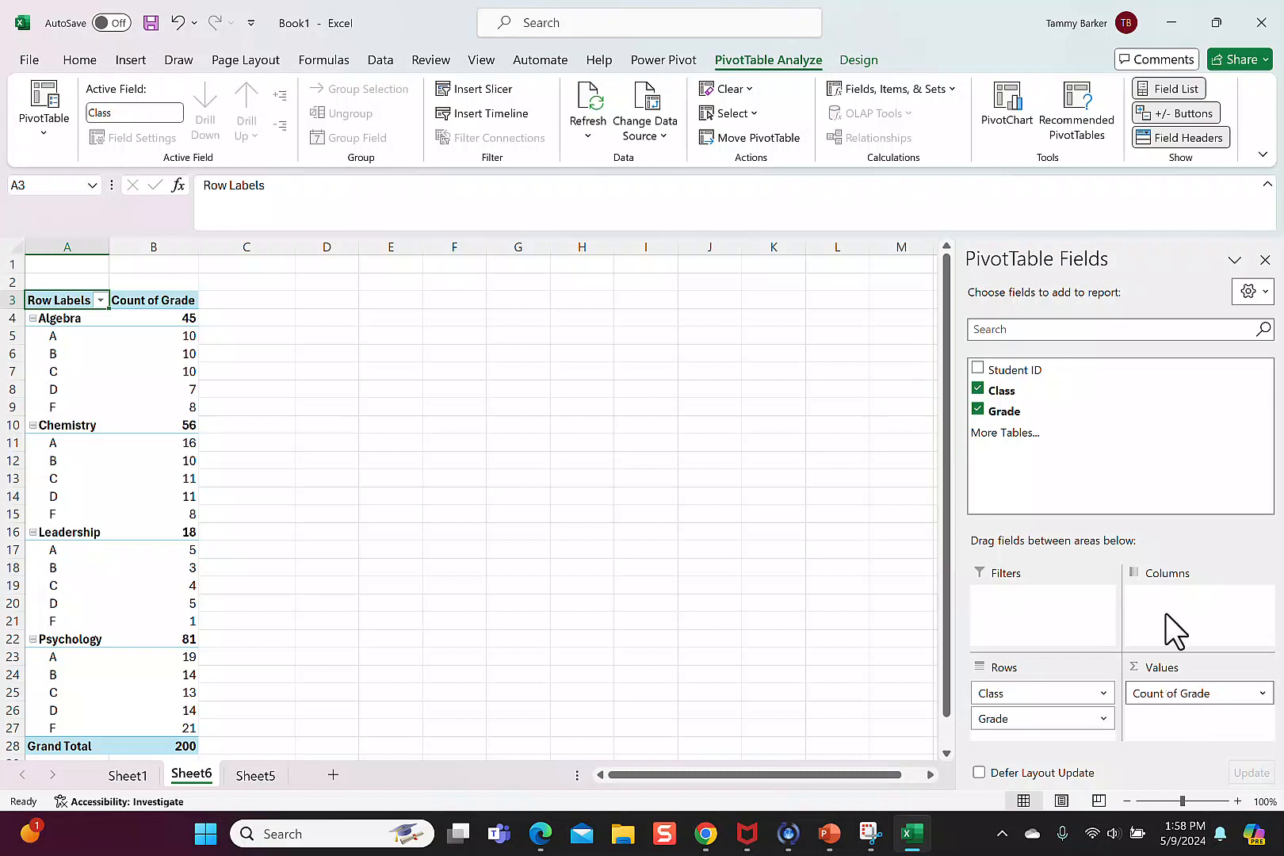
pyautogui.moveTo(1010, 410); pyautogui.dragTo(1167, 721)
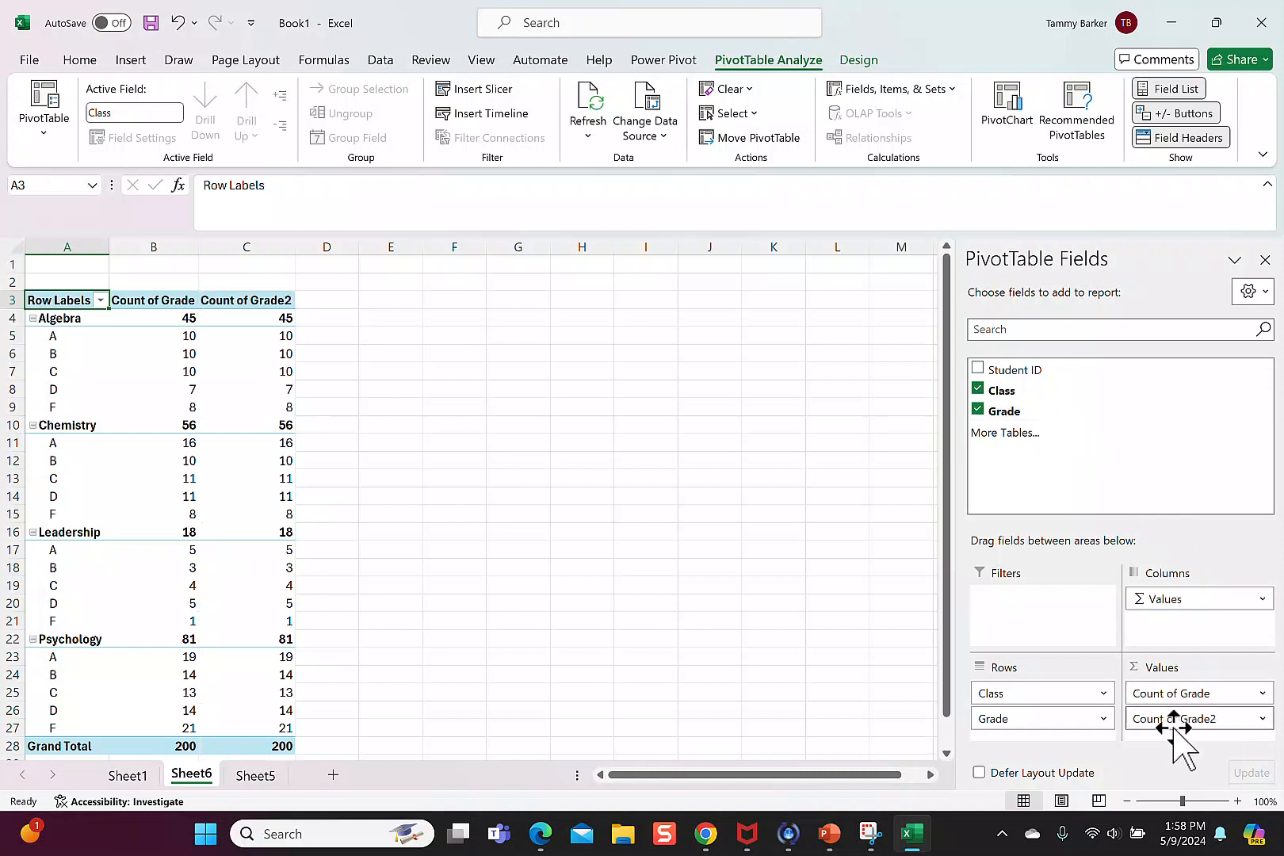
pyautogui.click(273, 336)
pyautogui.rightClick(273, 337)
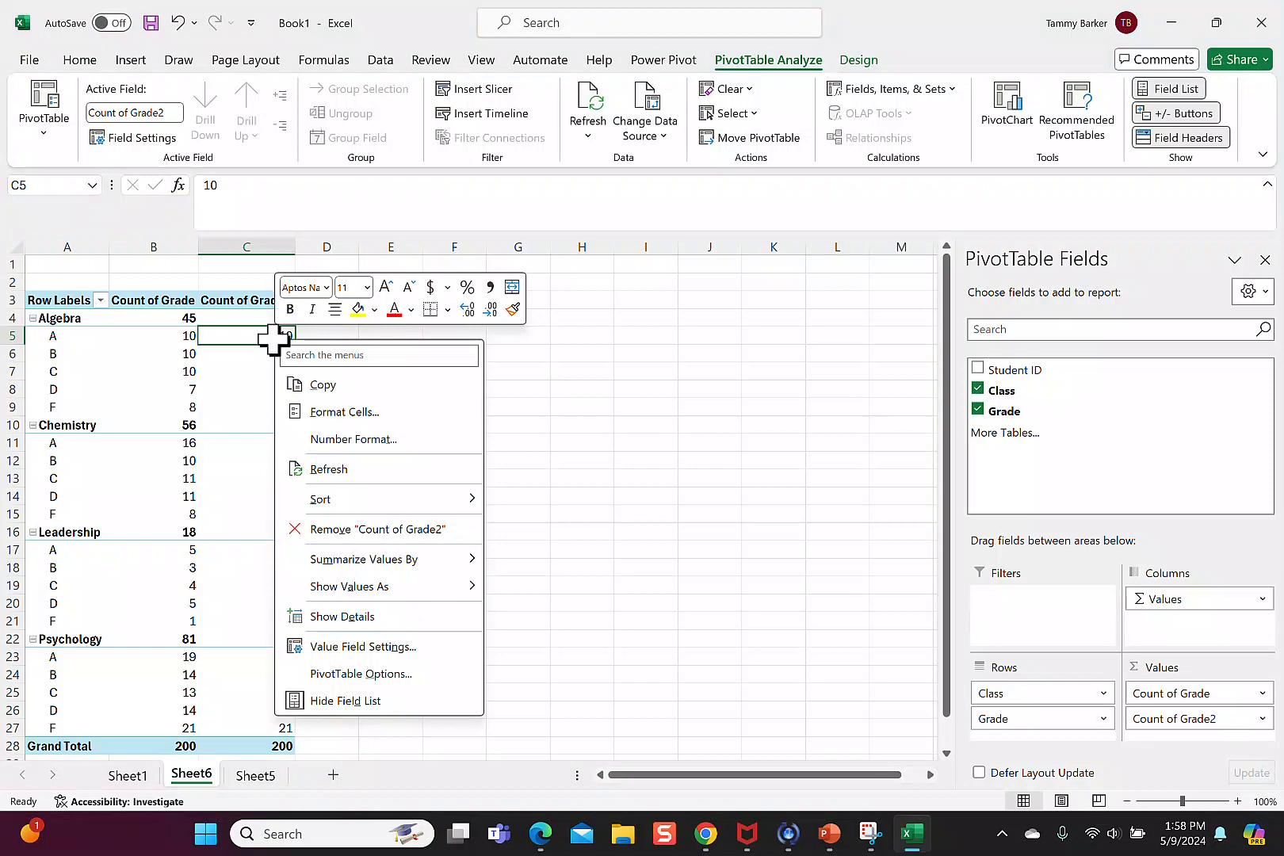
pyautogui.moveTo(437, 587)
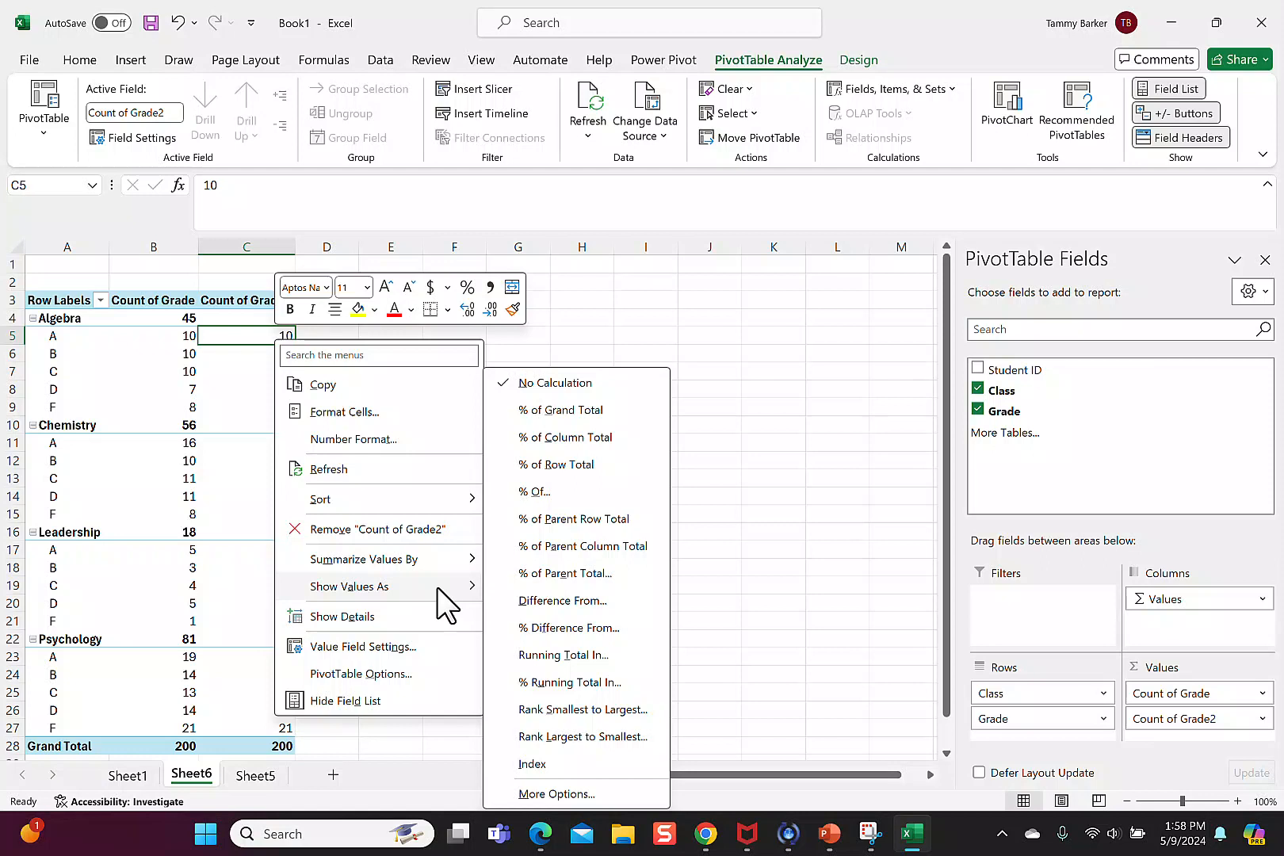
pyautogui.click(605, 578)
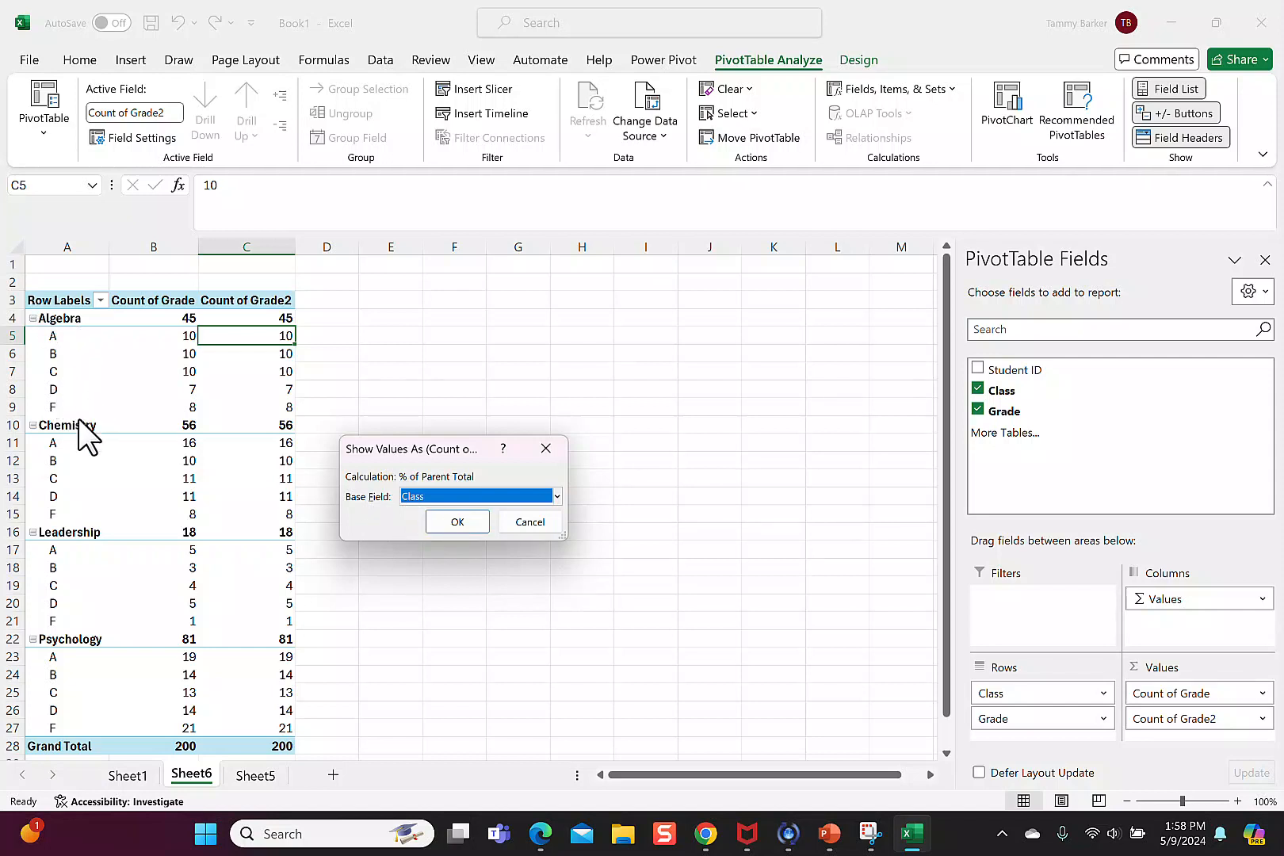
pyautogui.click(461, 523)
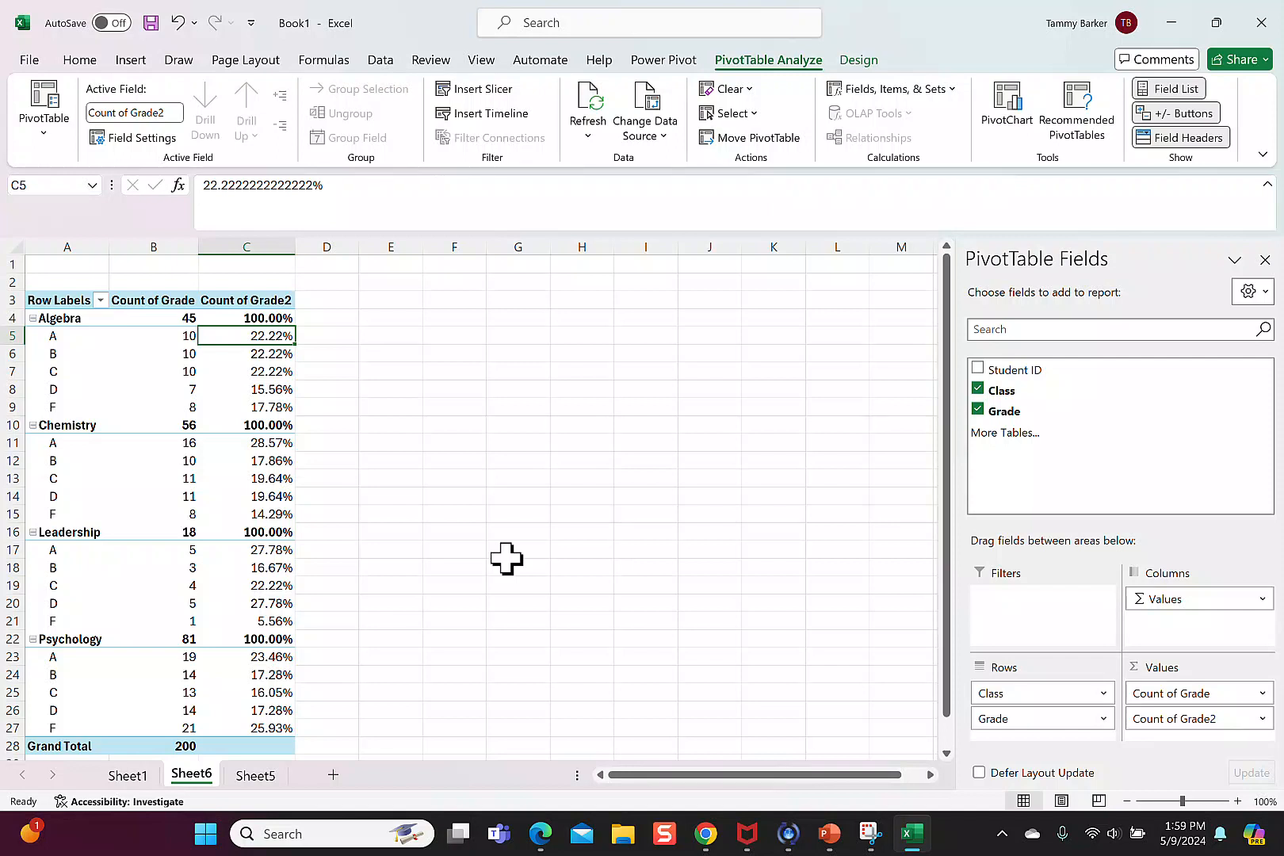
pyautogui.scroll(-1, 584, 571)
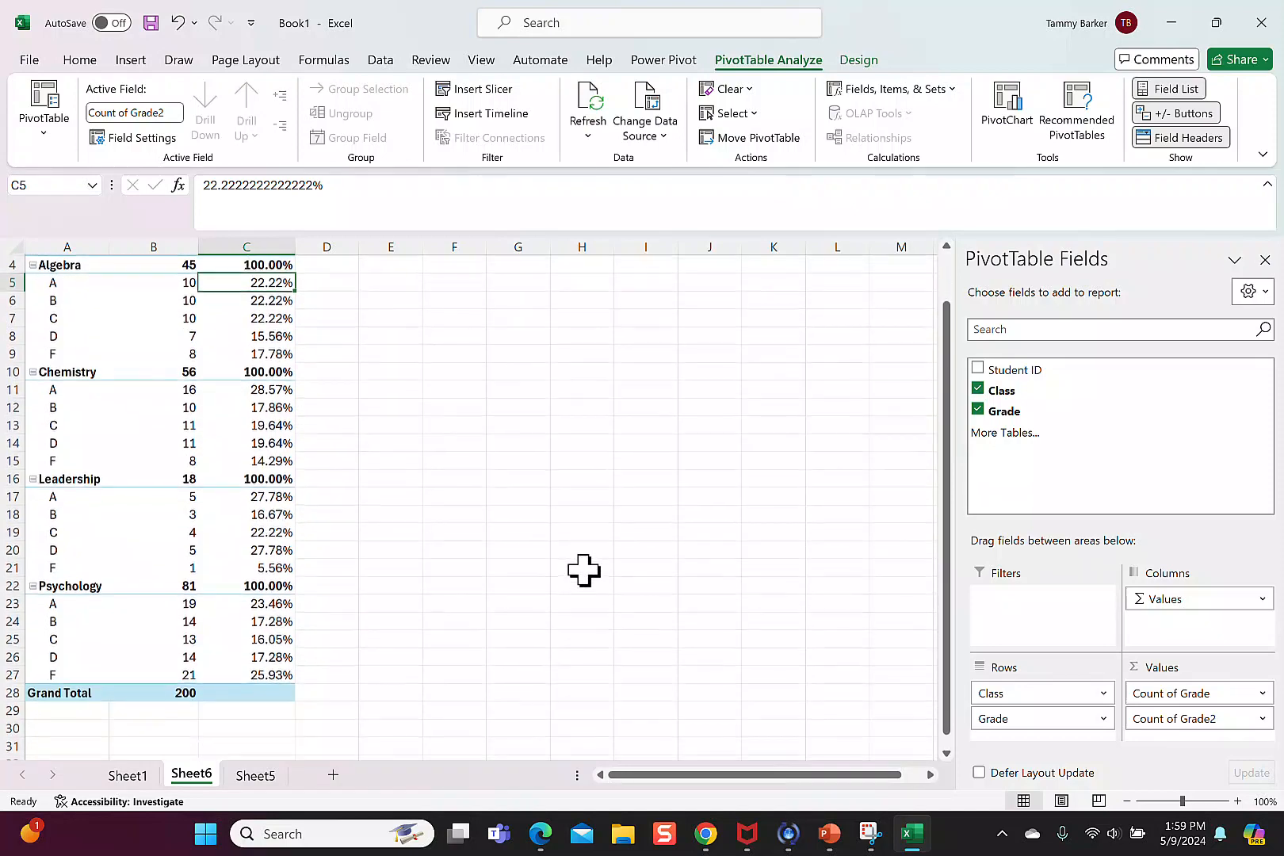